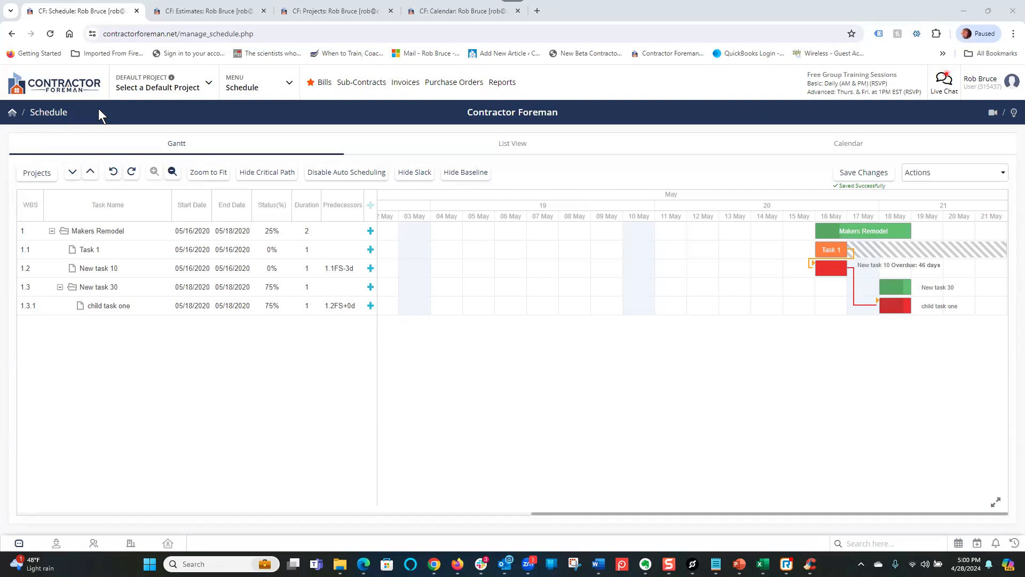
Switch to the Remodel Walker Residence estimate and review its cost breakdown and Site Work line items.
click(208, 9)
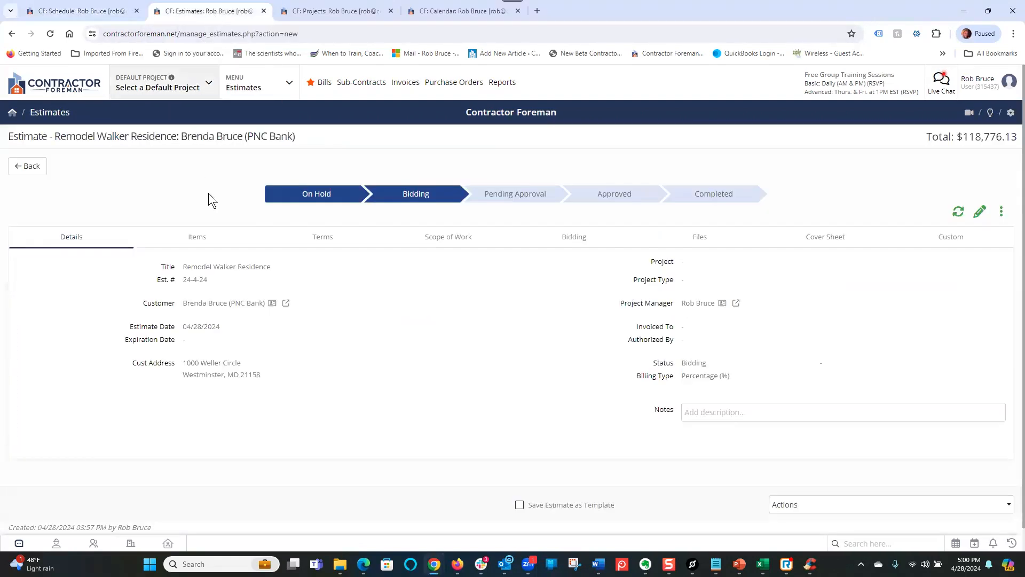
click(200, 239)
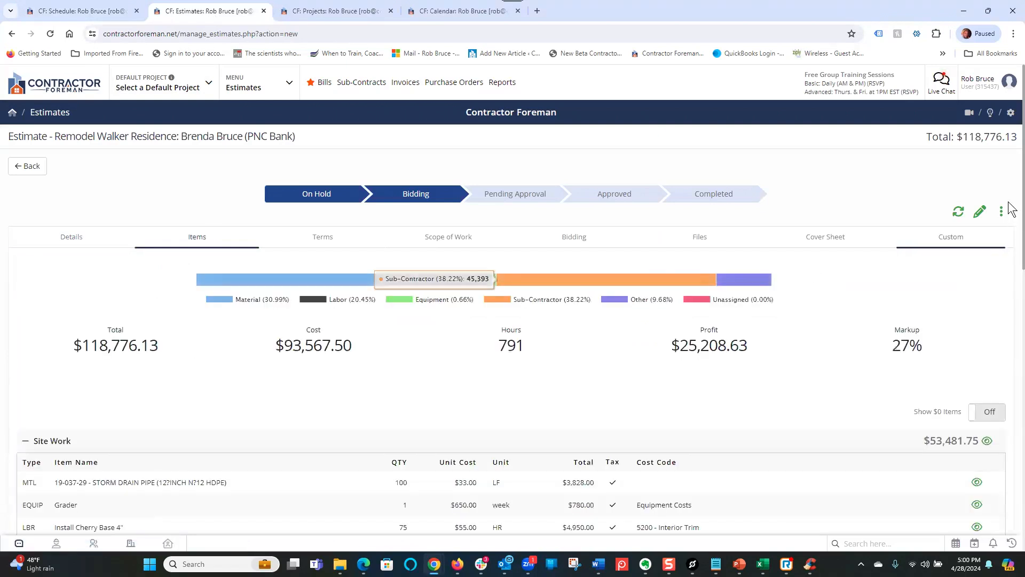
scroll(1009, 219, down, 3)
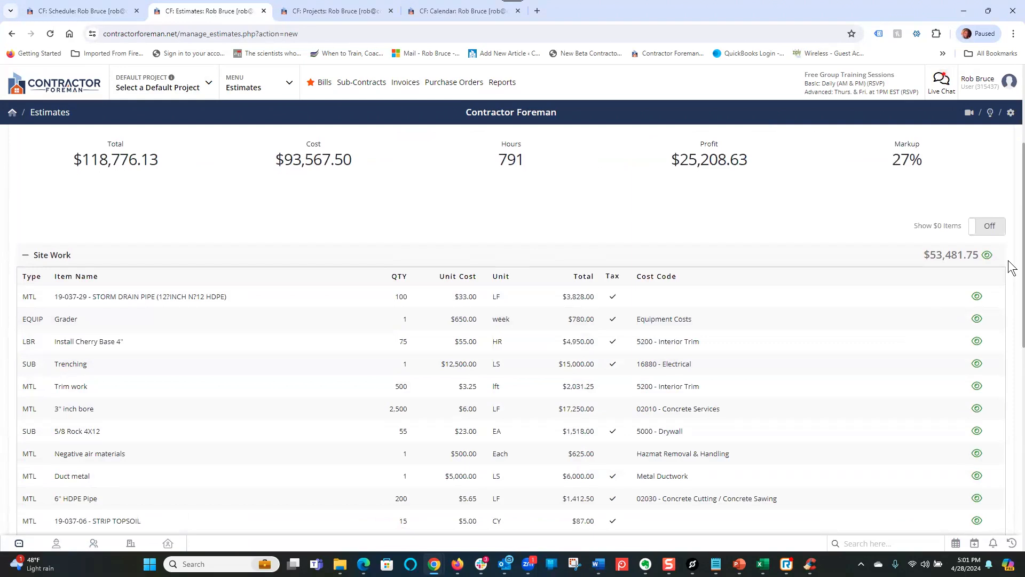
scroll(1010, 251, up, 3)
scroll(1010, 193, up, 1)
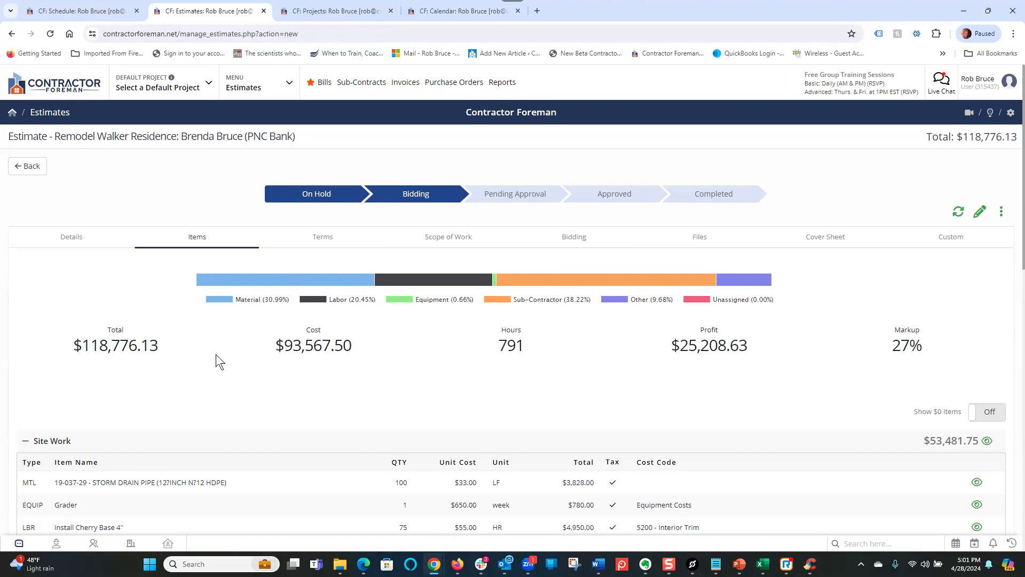
Set the estimate's status to Approved ( Post to QB ) in its details and save the estimate.
click(75, 238)
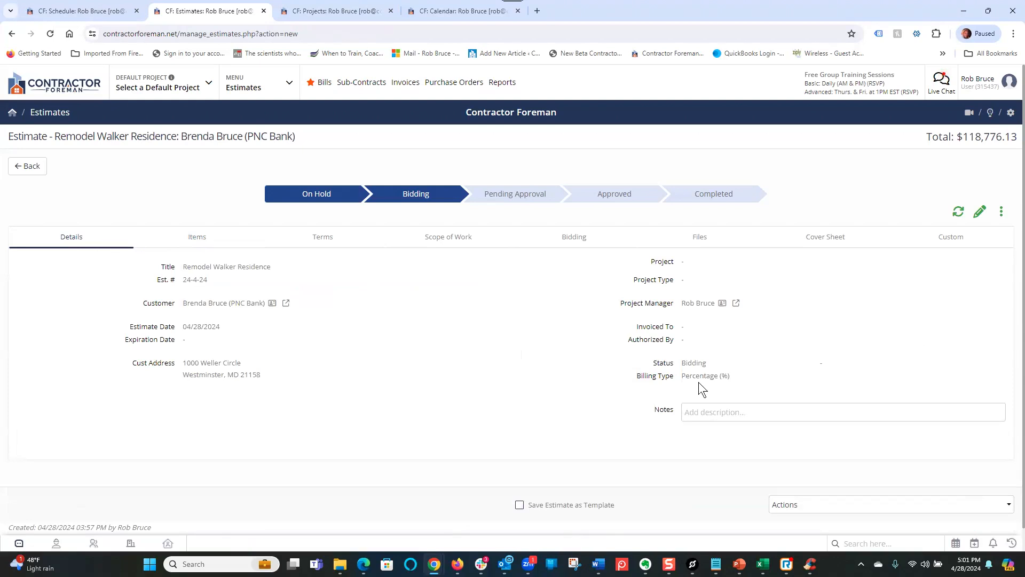
click(980, 212)
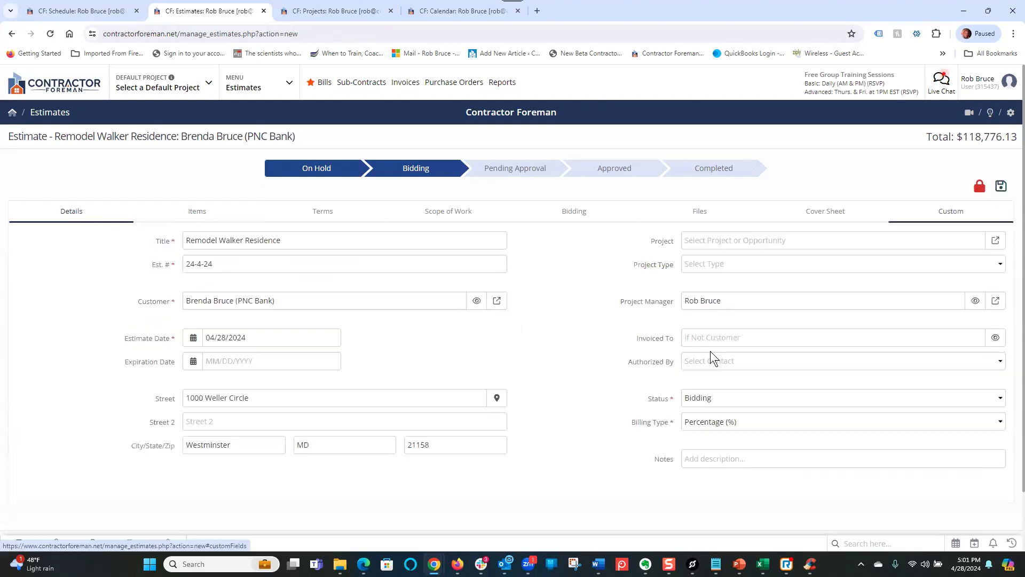
click(708, 397)
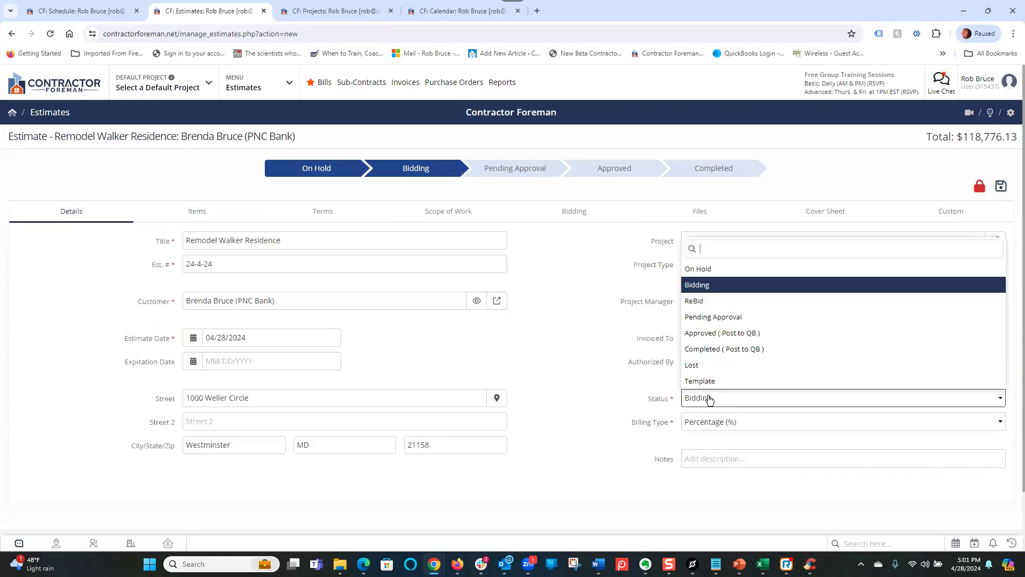
click(711, 334)
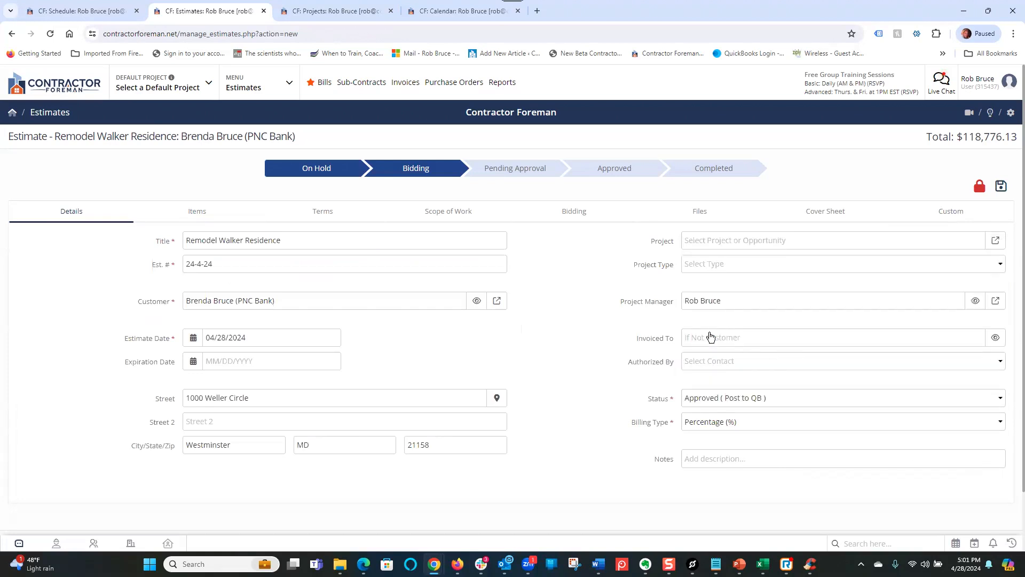
click(1000, 187)
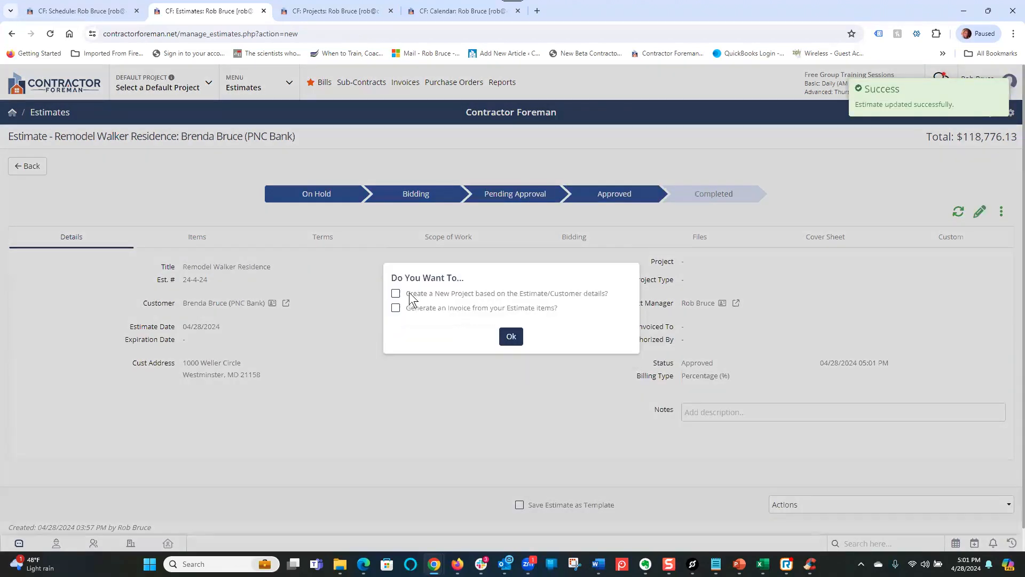
Create a new project based on the estimate/customer details, and generate its schedule from the estimate.
drag(410, 295, 526, 303)
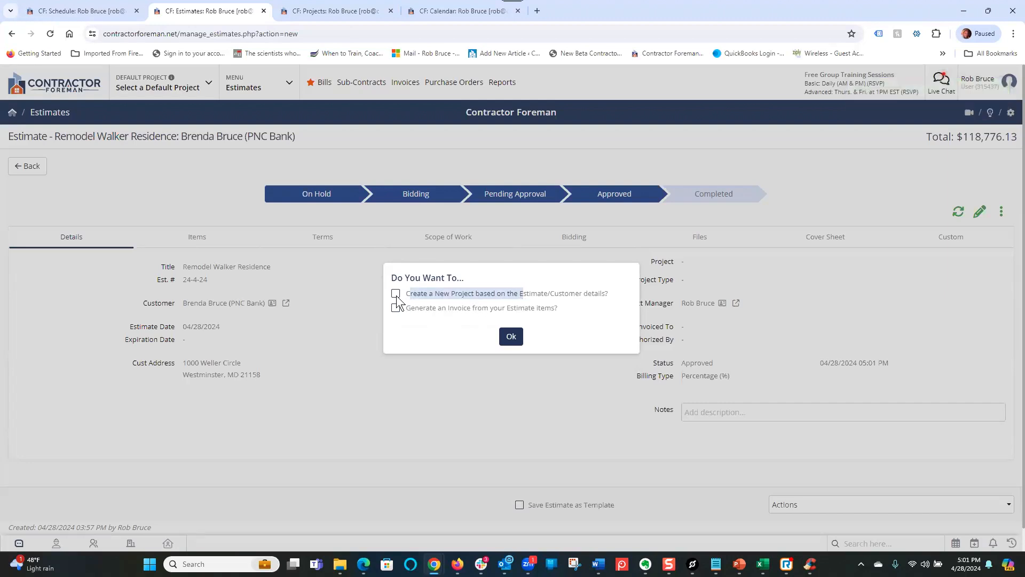
click(397, 296)
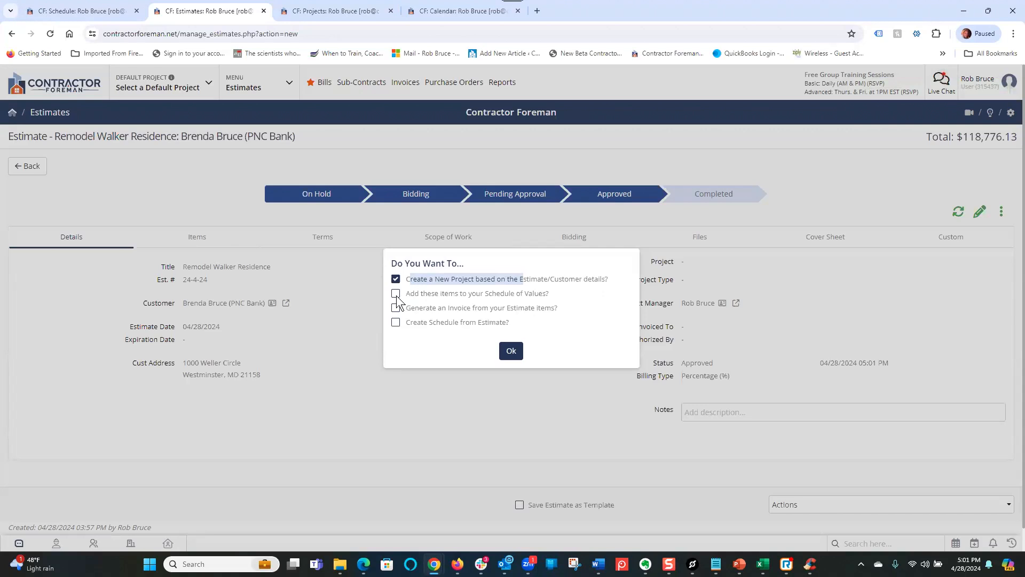
drag(408, 318, 472, 319)
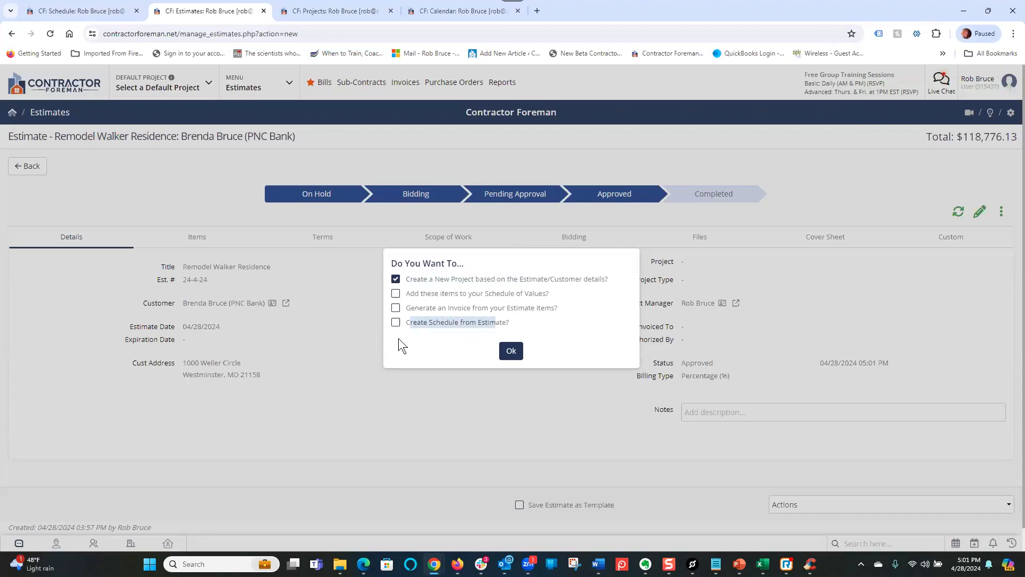
click(396, 323)
click(511, 352)
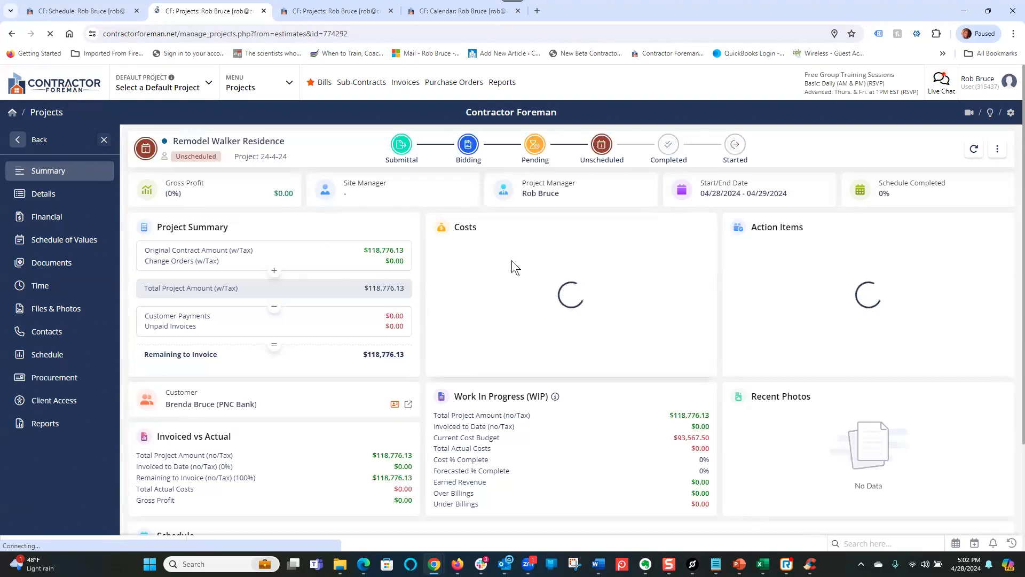
Set the End Date in the new project's details to 06/12/2024.
click(37, 198)
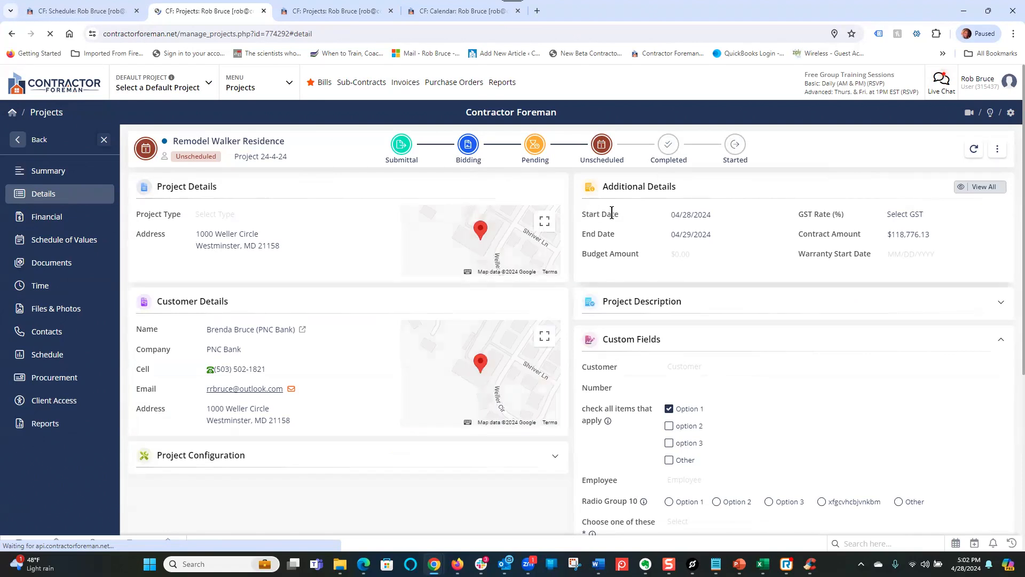
double_click(695, 235)
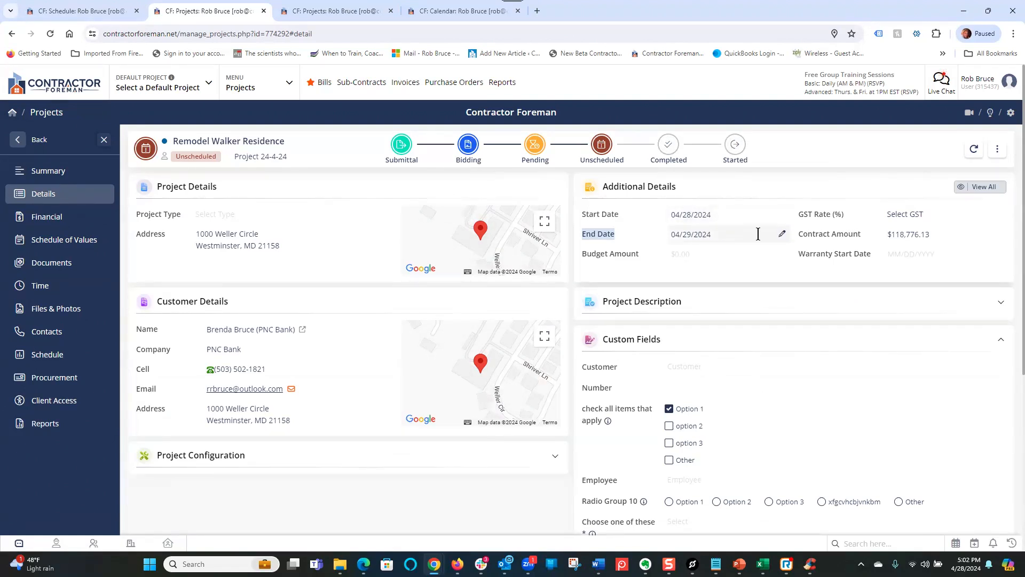
click(783, 235)
click(783, 236)
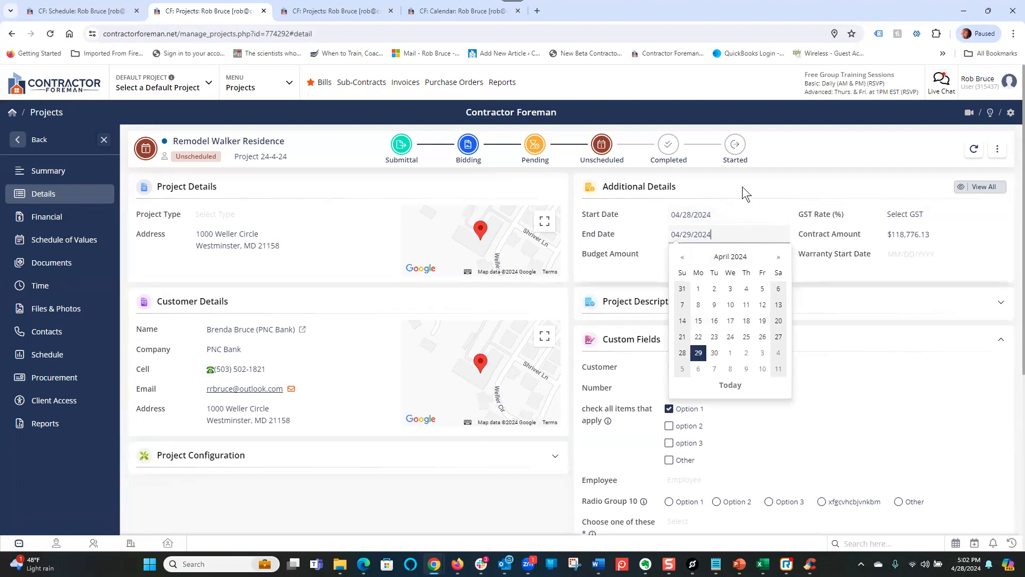
click(779, 259)
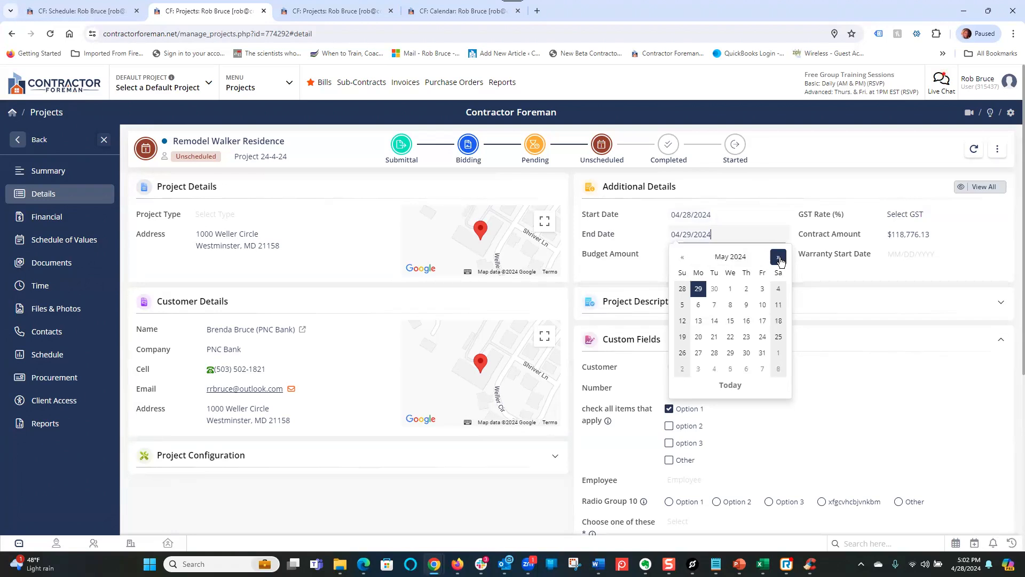
click(779, 258)
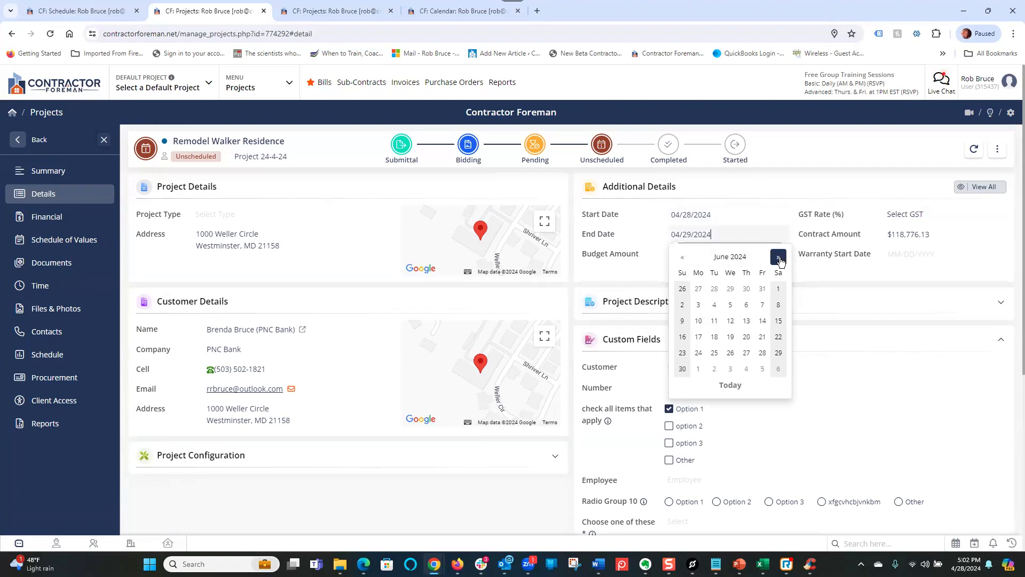
click(730, 320)
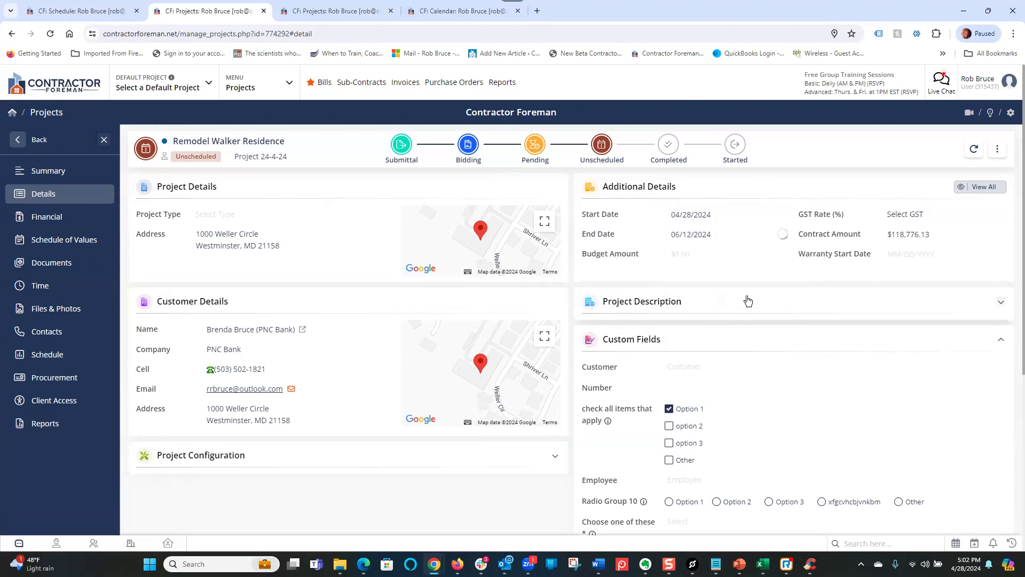
Change the project color in the project configuration to bright green, RGB 73, 238, 92.
click(556, 458)
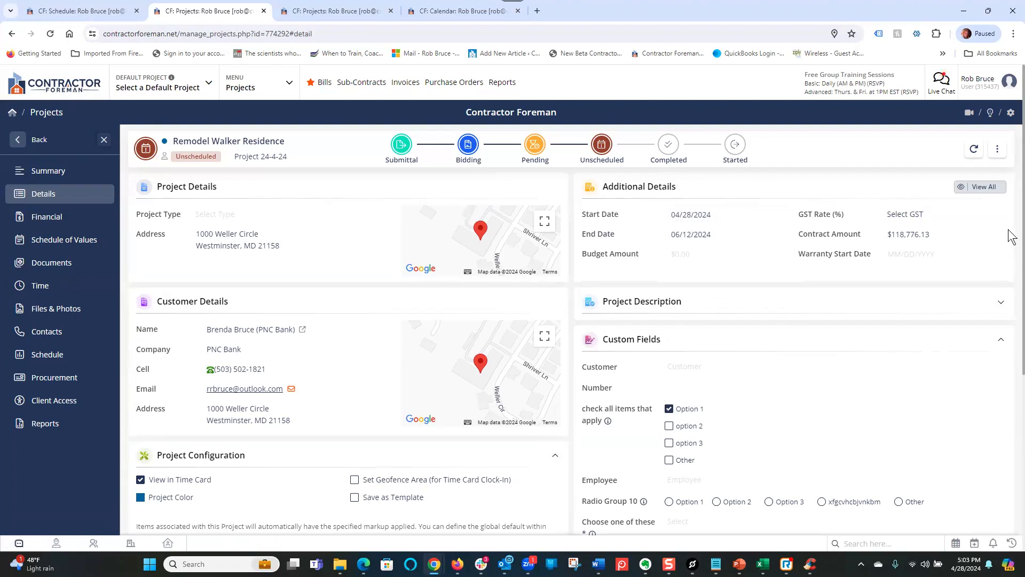
scroll(1004, 267, down, 3)
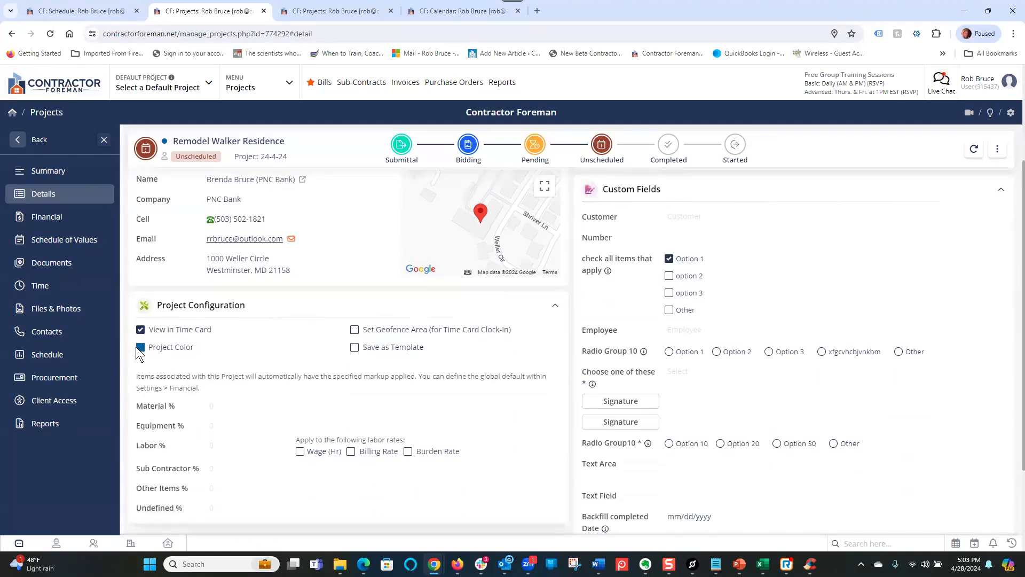
click(140, 348)
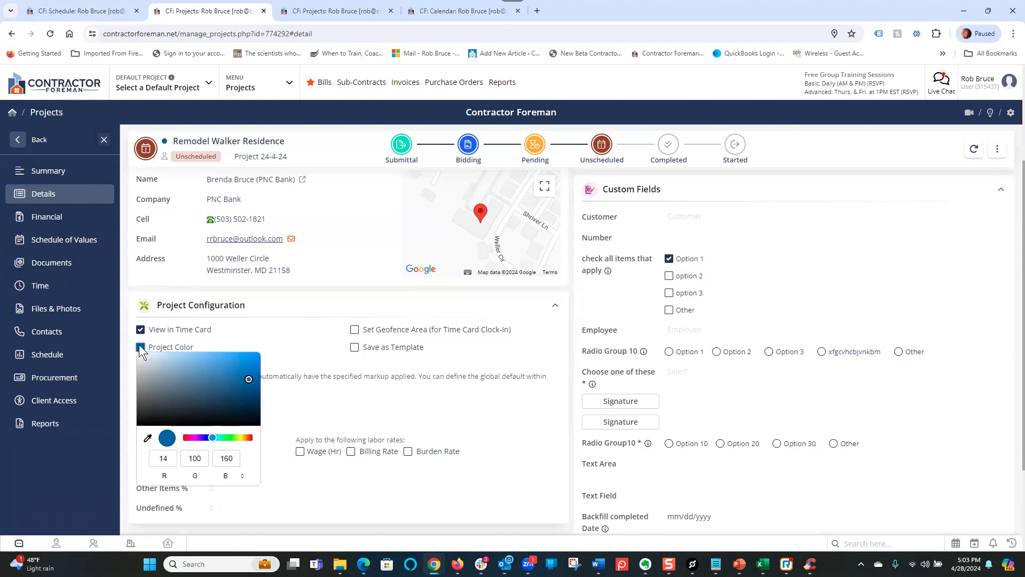
click(228, 437)
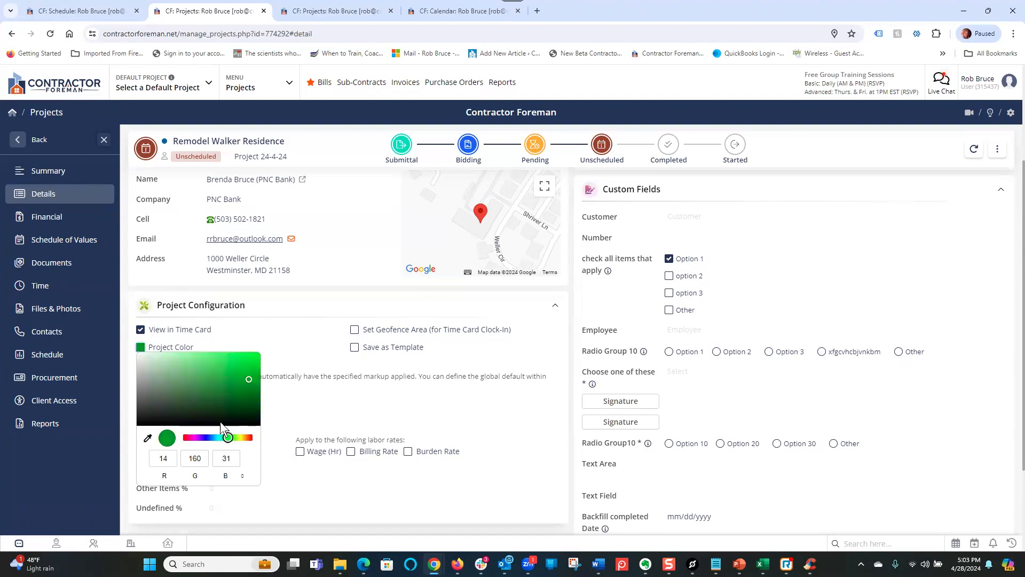
click(222, 358)
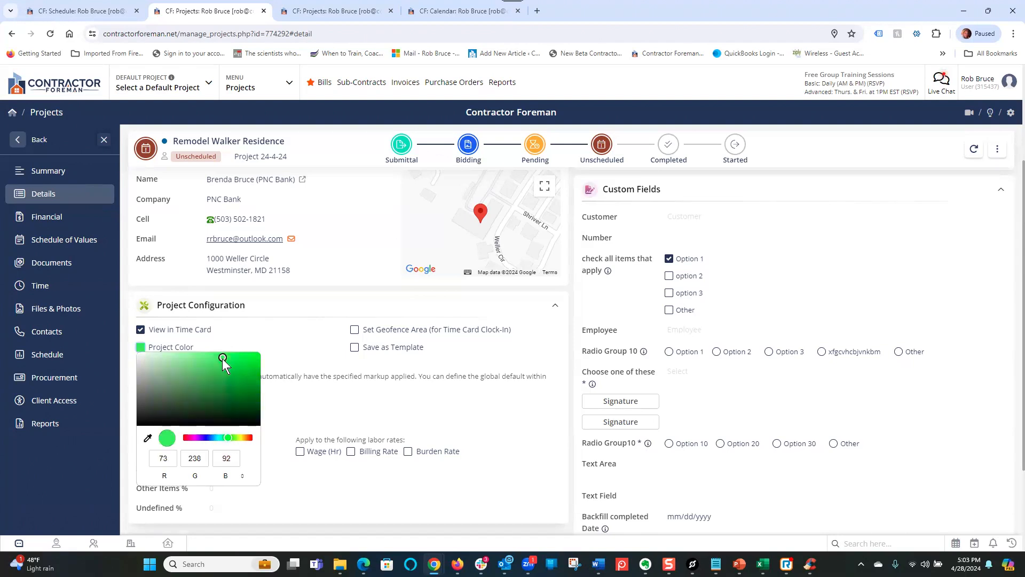
click(299, 325)
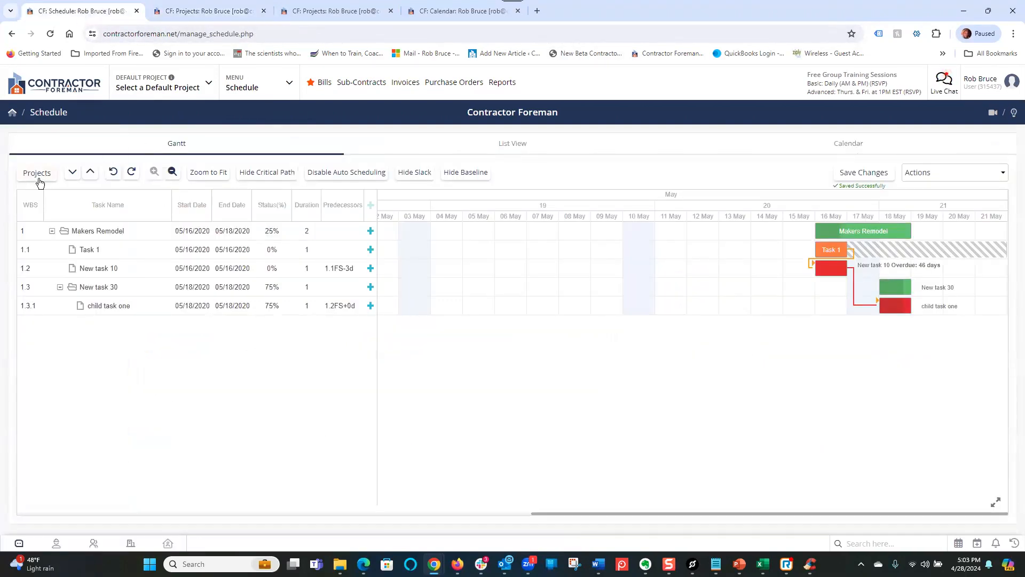
Display the Remodel Walker Residence project in the Gantt schedule instead of Makers Remodel, searching for "Remode" to find it.
click(200, 14)
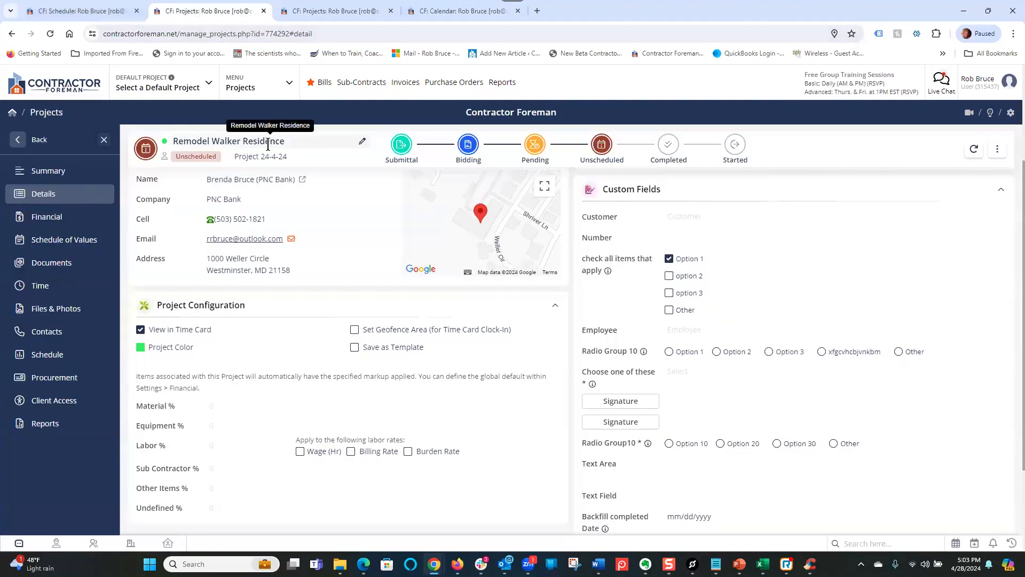
drag(269, 142, 183, 142)
click(86, 8)
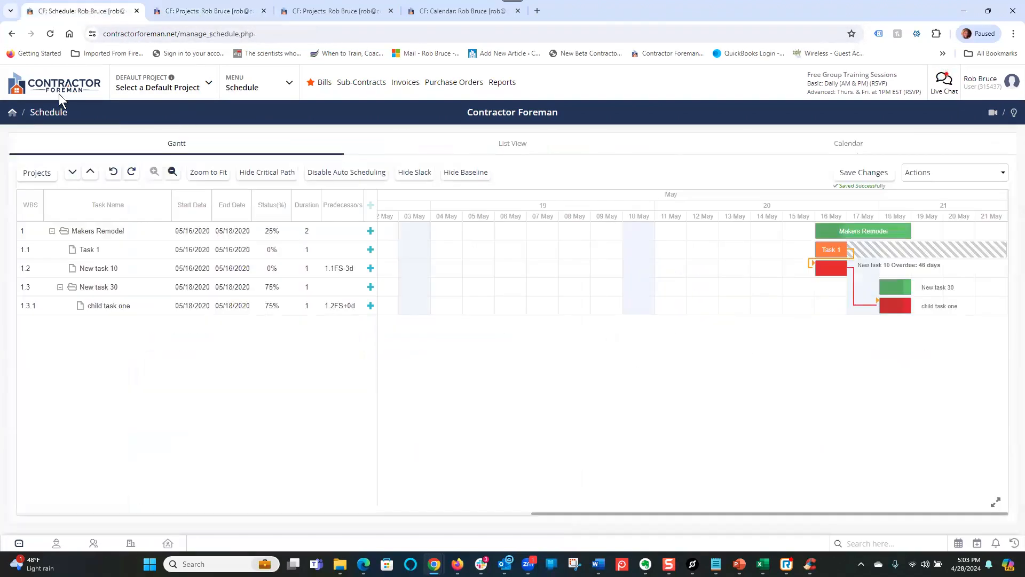
click(39, 175)
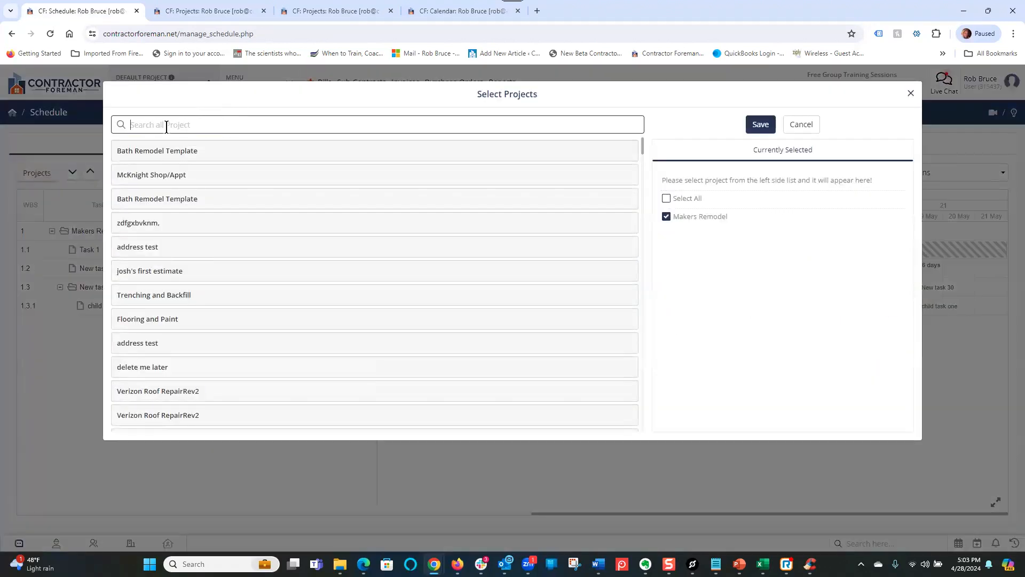
text(Remode)
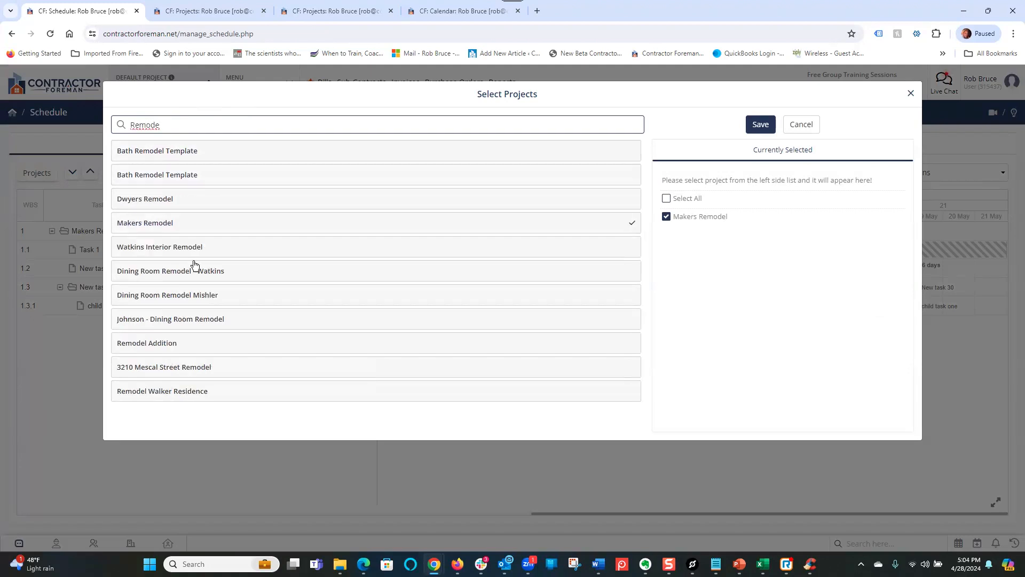
click(206, 390)
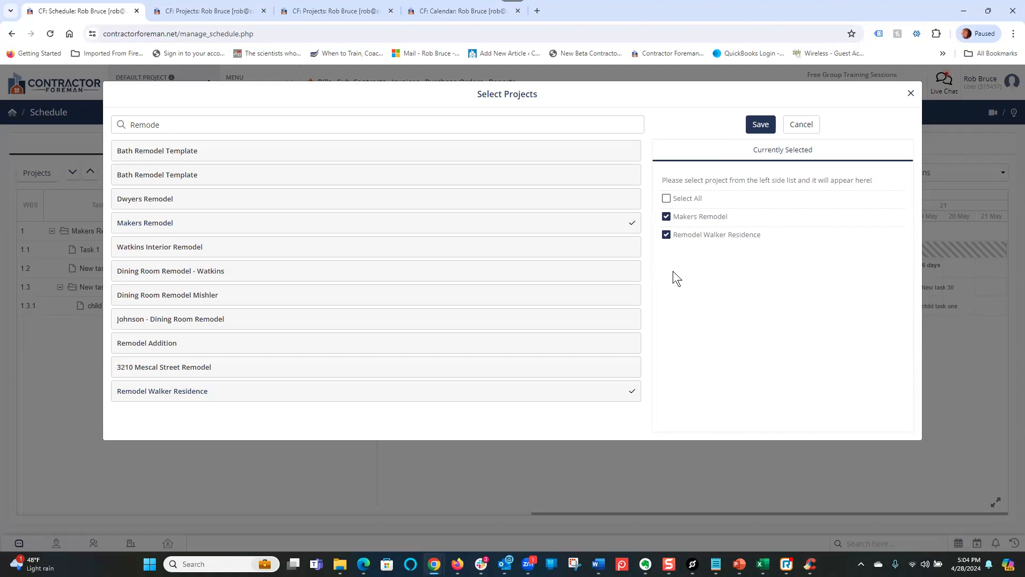
click(667, 217)
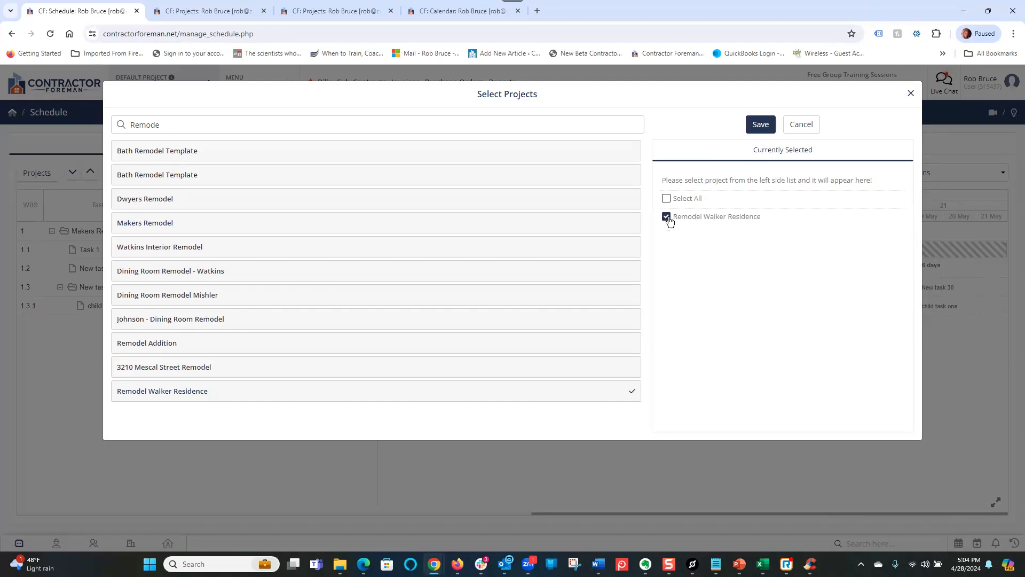
click(761, 125)
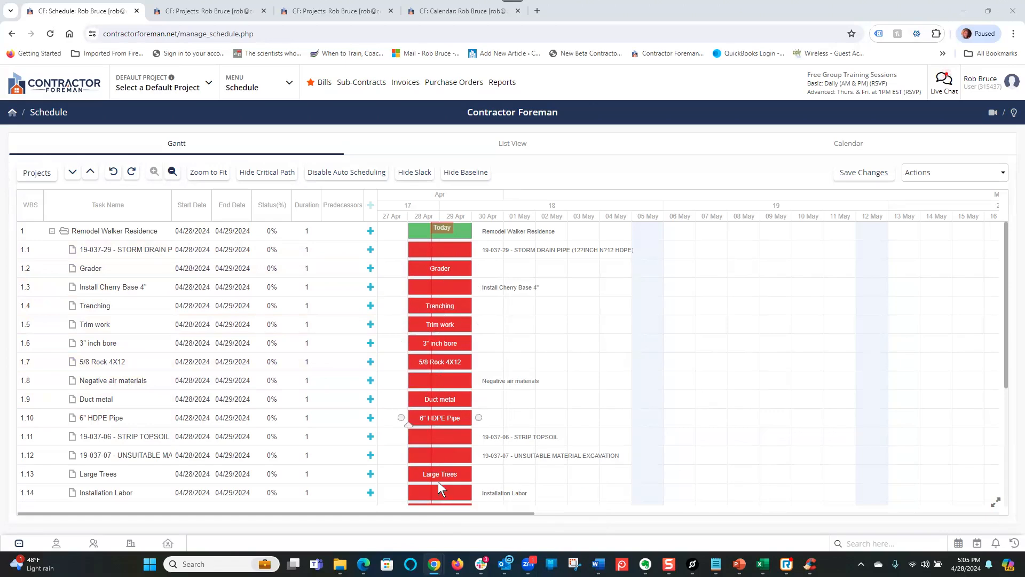
Link the end of the storm drain pipe task to the start of the Grader task in the Gantt chart.
mouse_move(433, 326)
mouse_move(428, 248)
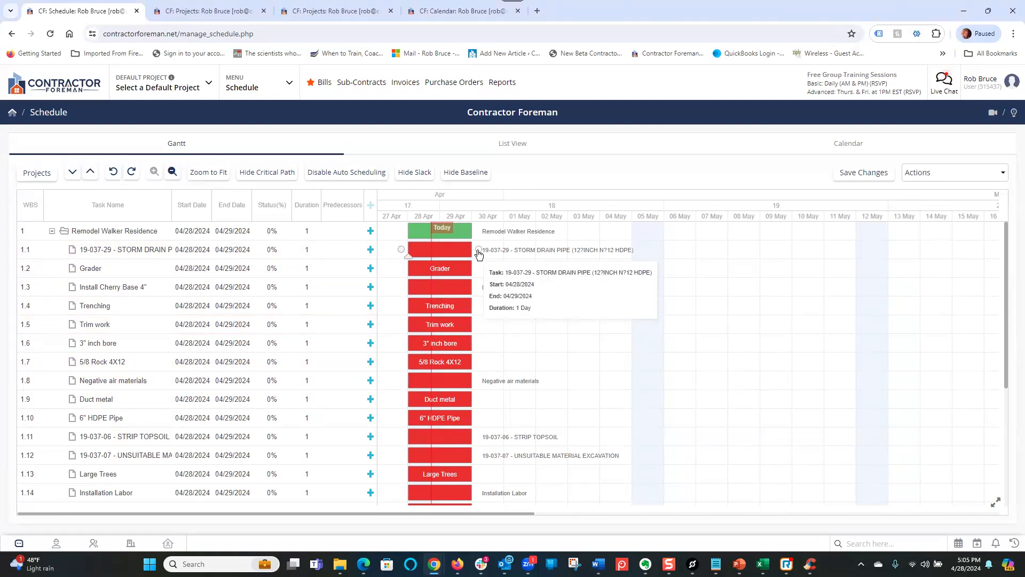
drag(479, 249, 401, 268)
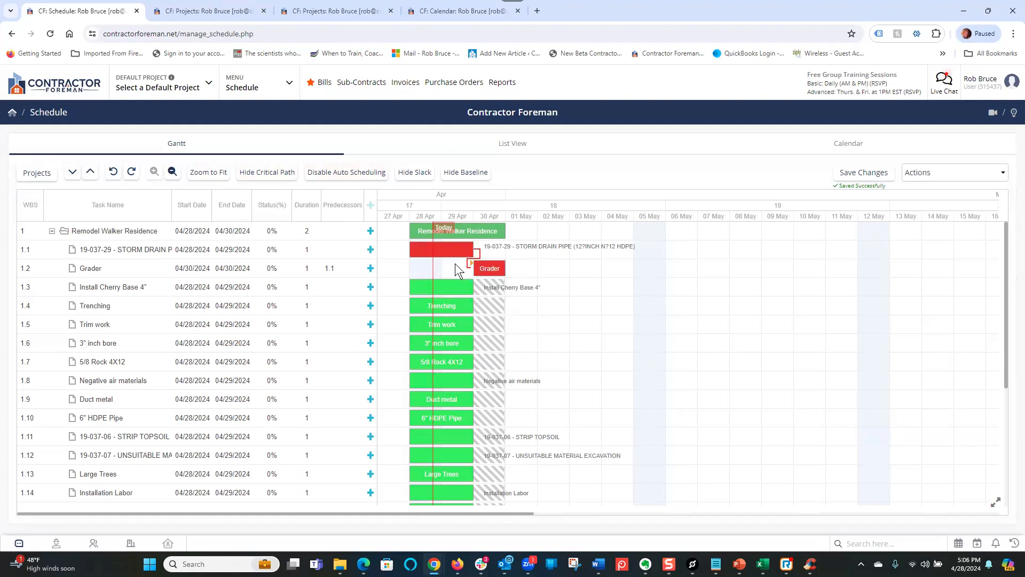
mouse_move(488, 272)
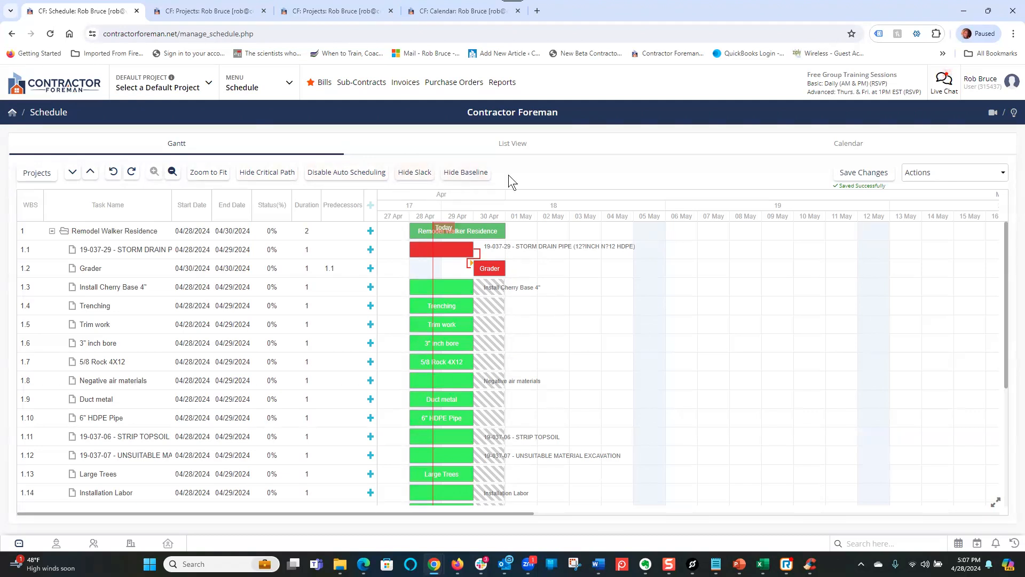
Look at the summary and description fields of the feature suggestion form, and close it without submitting.
click(1013, 112)
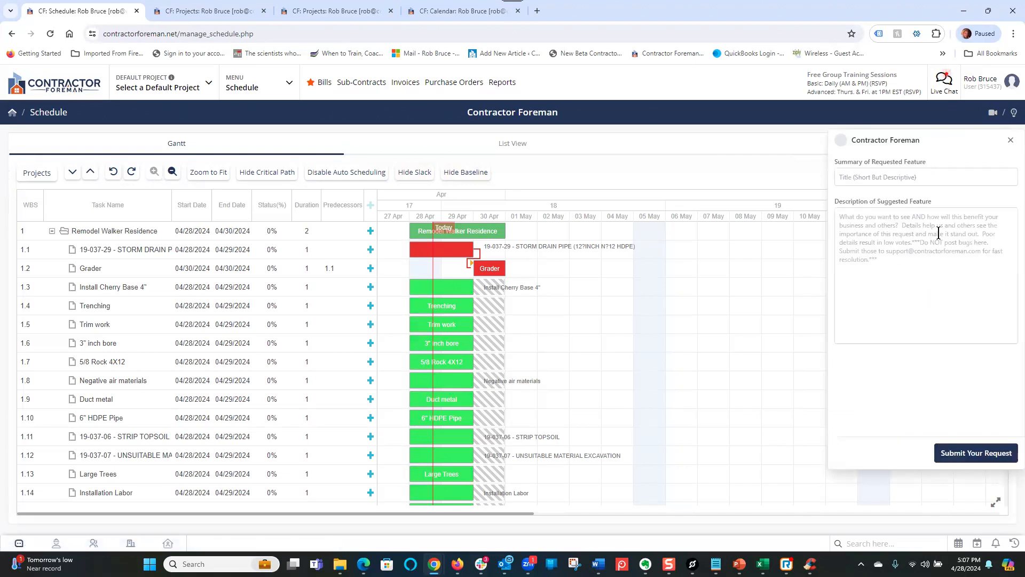
click(907, 177)
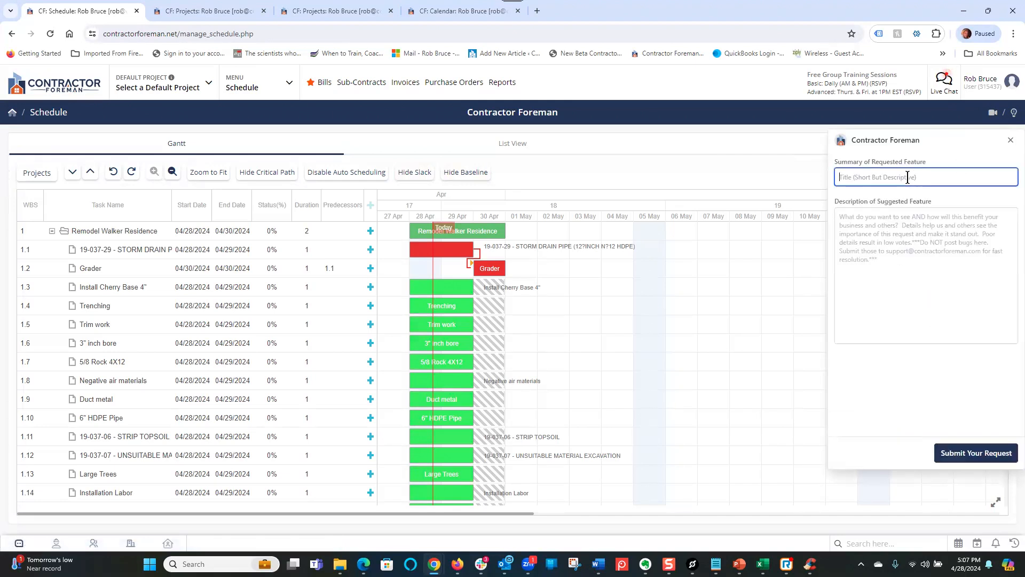
click(883, 240)
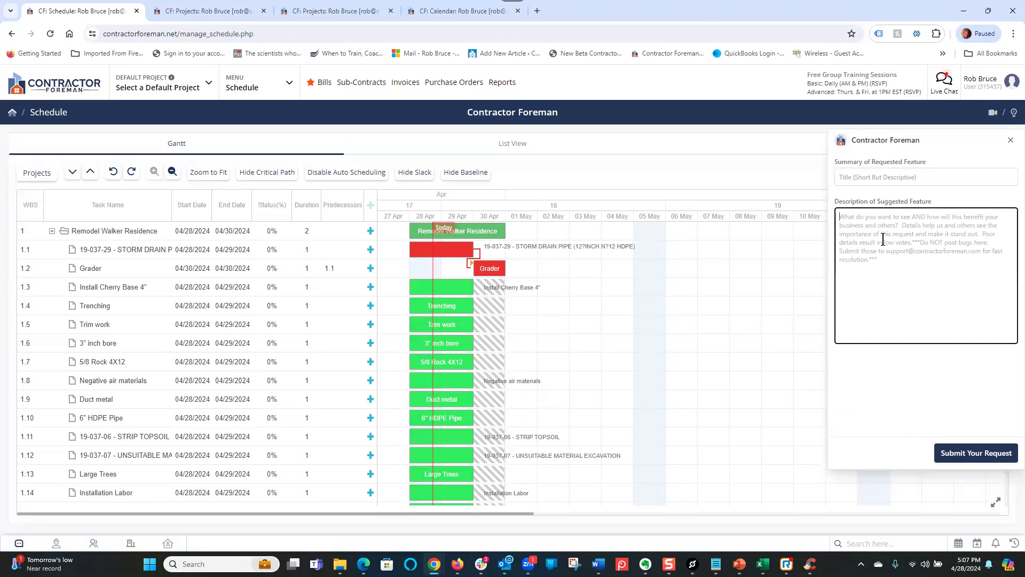
click(1009, 143)
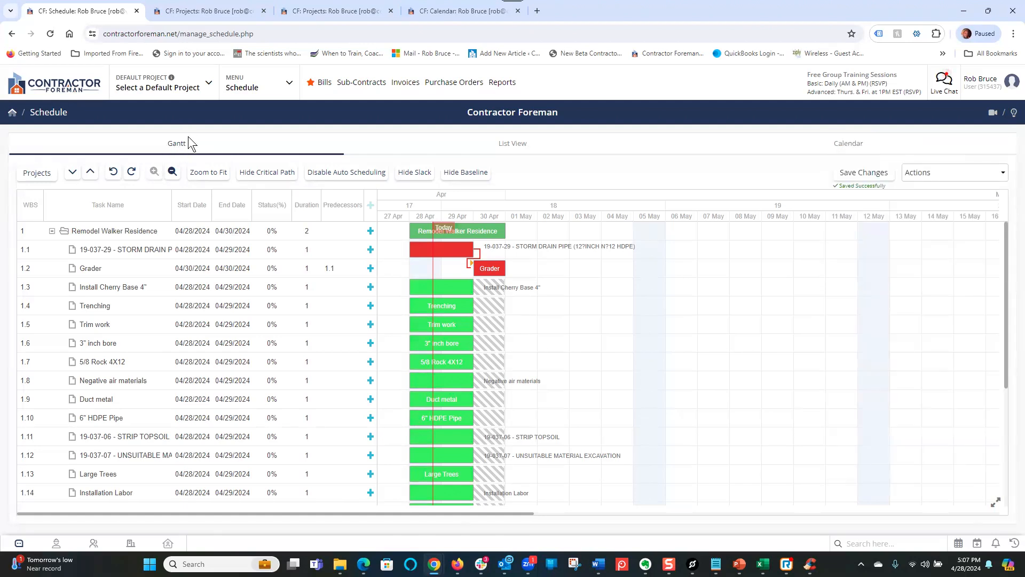
Review the Remodel Walker Residence tasks in the schedule's list view and in its calendar view for April and May 2024.
click(514, 148)
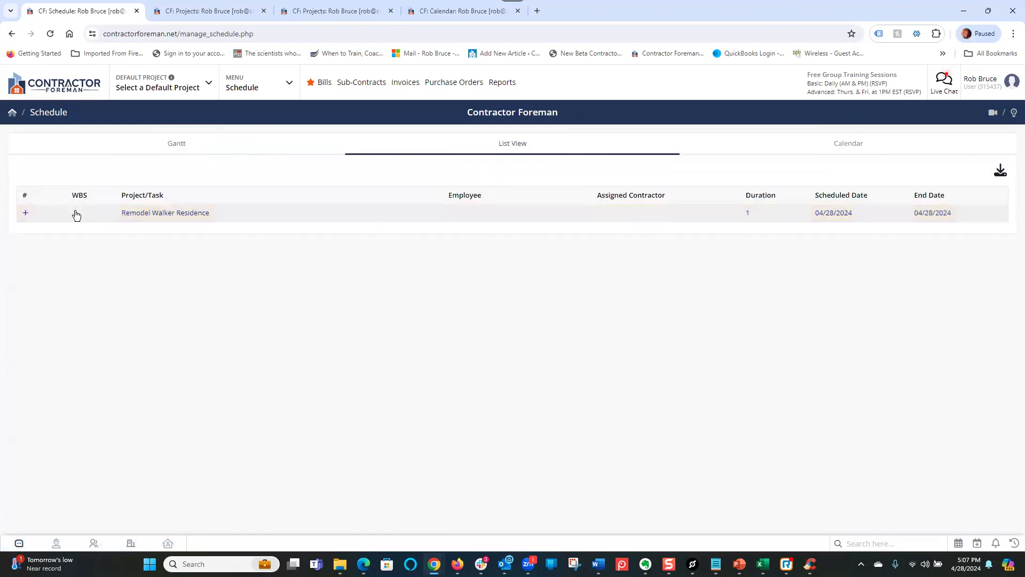
click(25, 214)
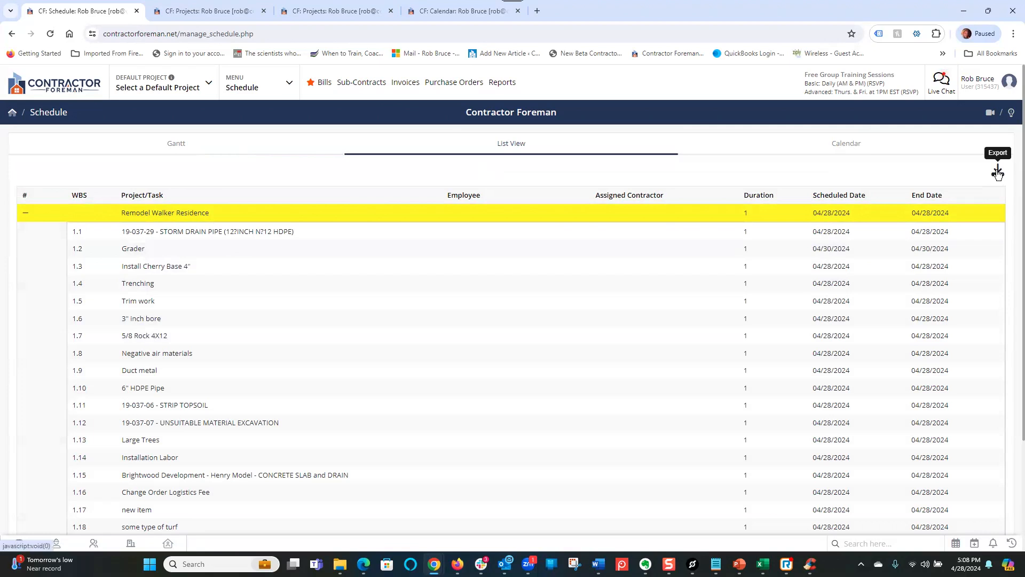
click(852, 142)
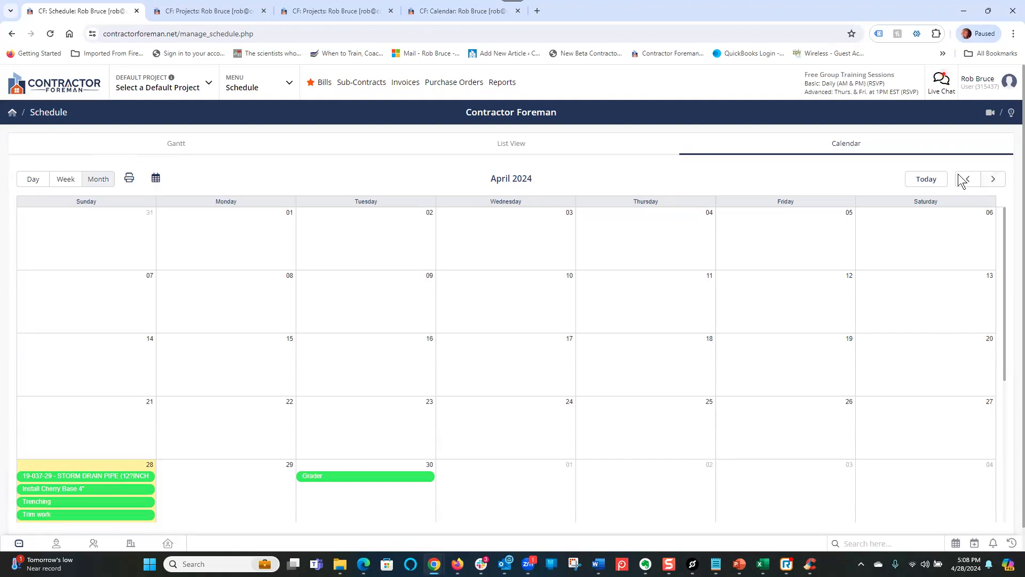
click(994, 179)
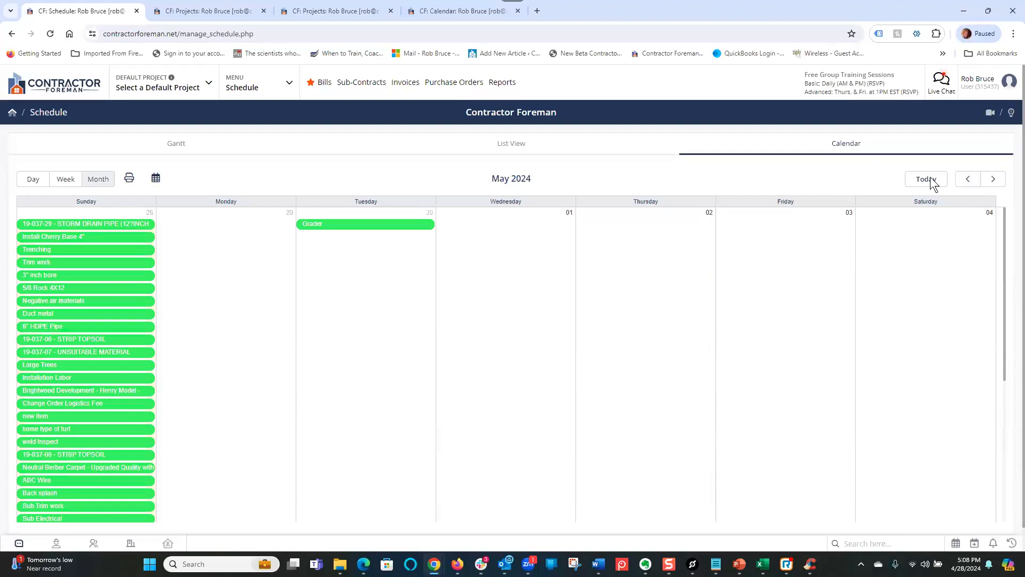
click(927, 179)
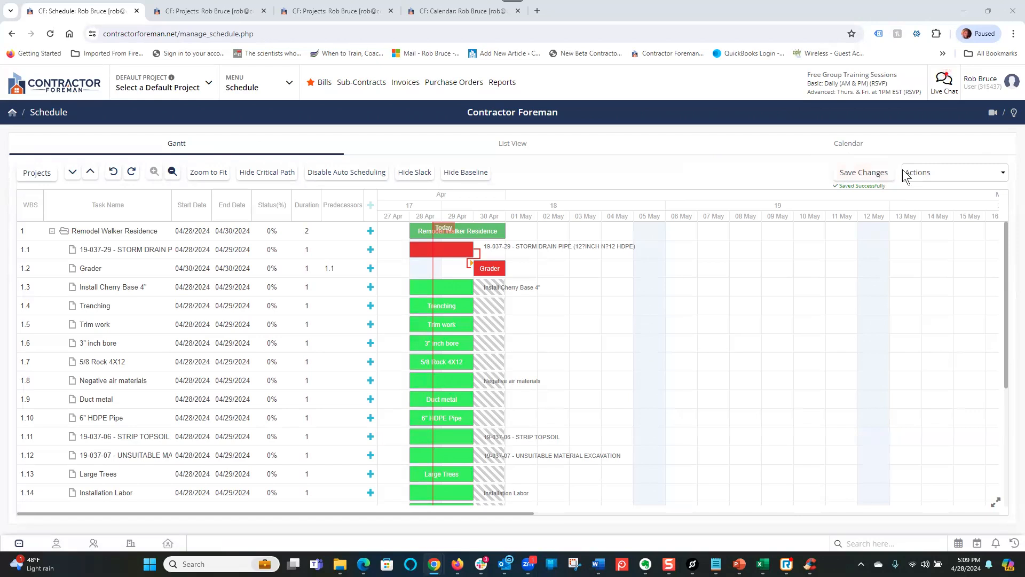
Look through the schedule actions, open the form for copying an existing project schedule, and close it without copying.
click(996, 176)
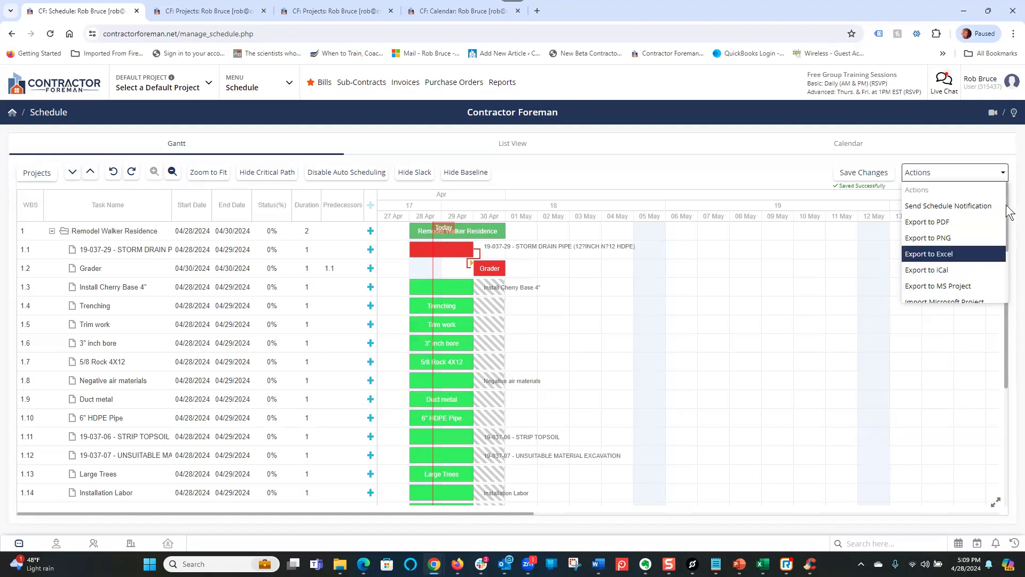
scroll(940, 245, down, 3)
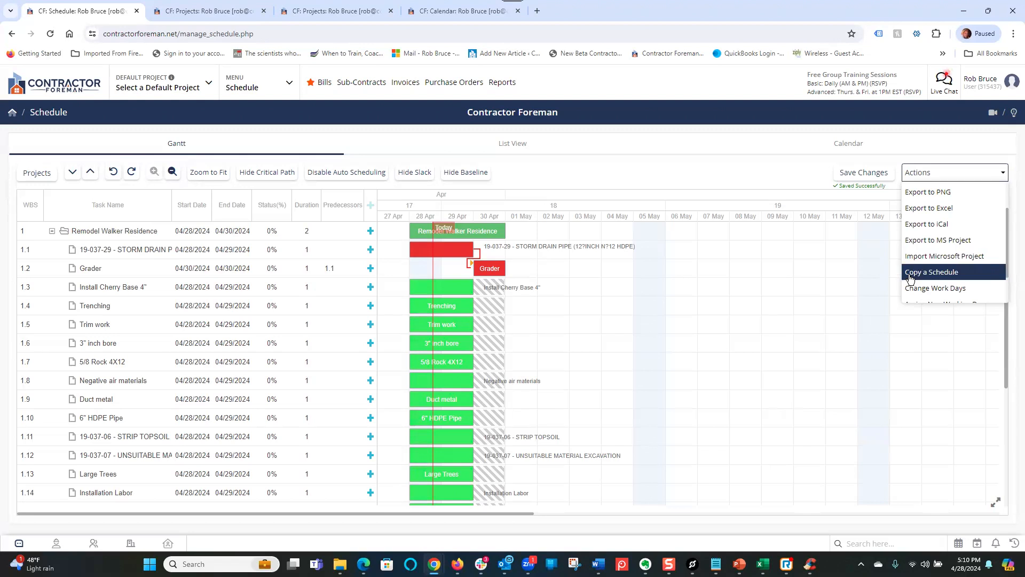
click(943, 273)
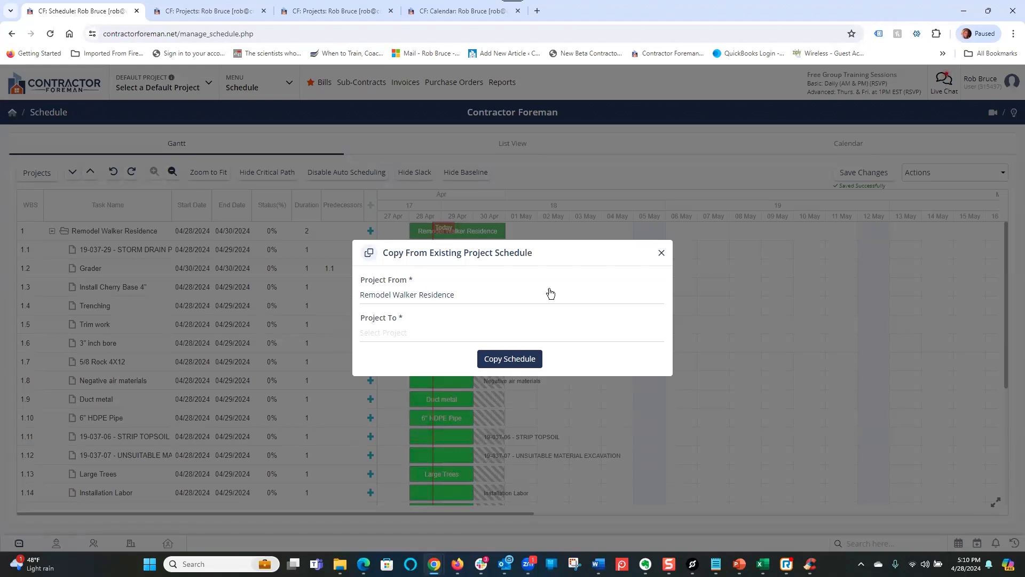
click(663, 254)
Try the Monday - Thursday and Monday - Friday options for the normal weekly work days, and close without updating.
click(986, 173)
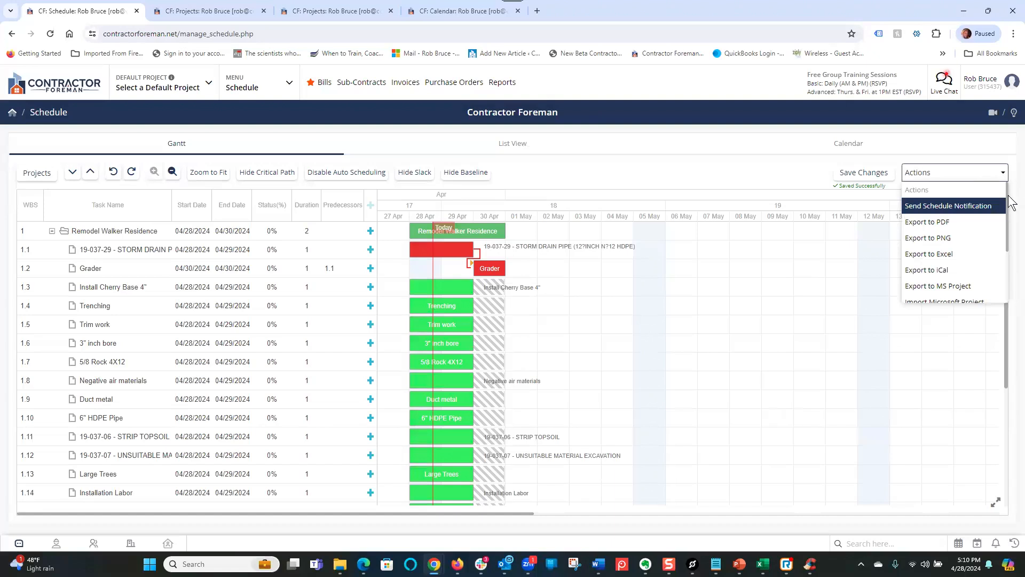
scroll(1009, 222, down, 2)
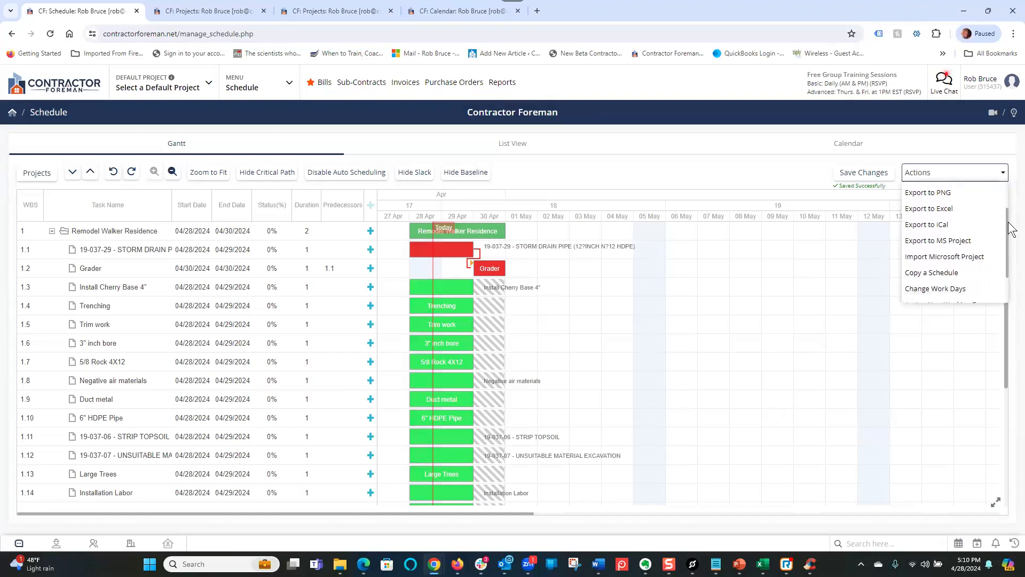
scroll(1008, 240, down, 1)
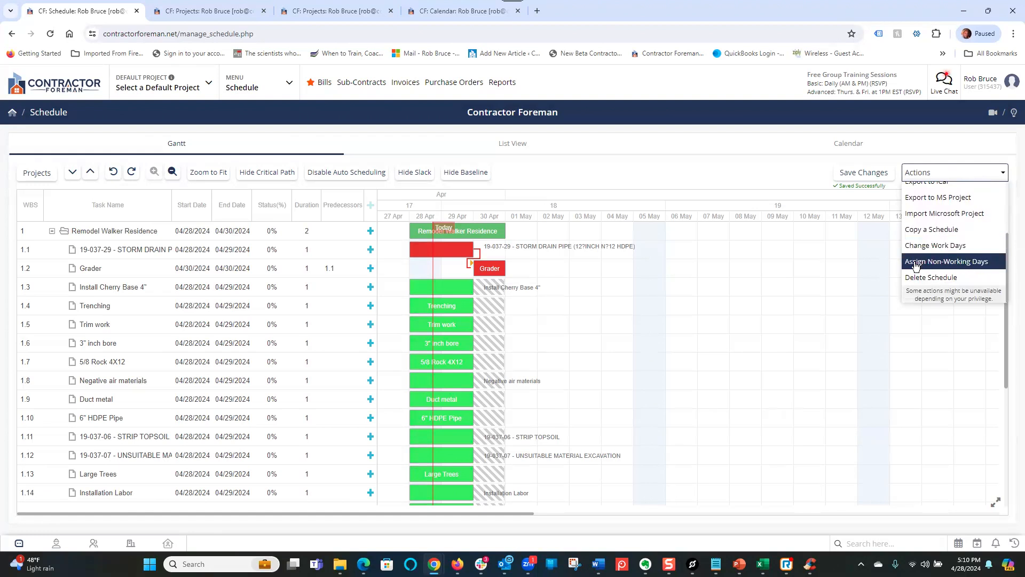
key(Up)
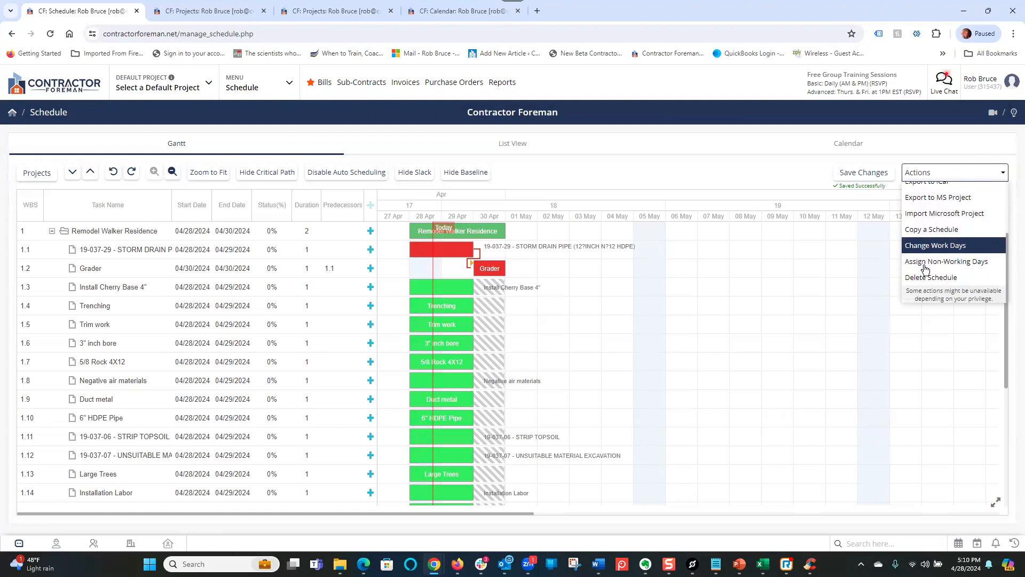
key(Return)
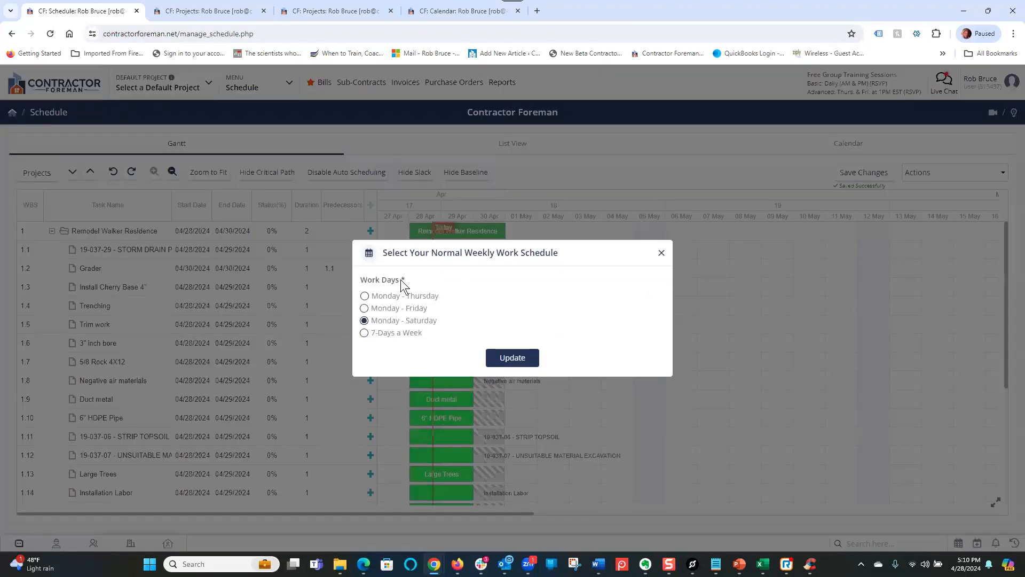
click(365, 297)
click(365, 309)
click(662, 255)
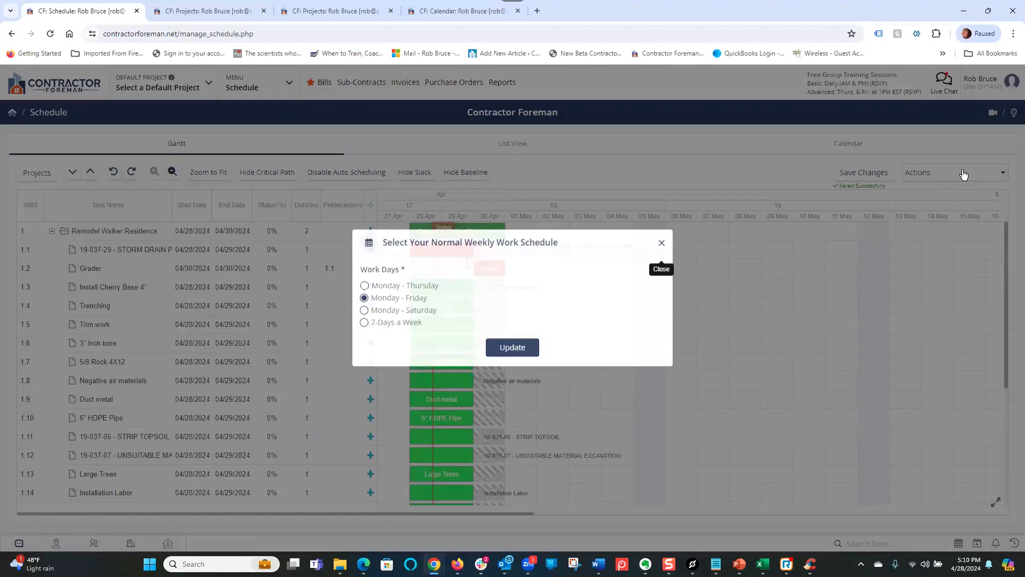
Inspect the list of non-working days, start a blank new entry, and close it without saving.
click(963, 175)
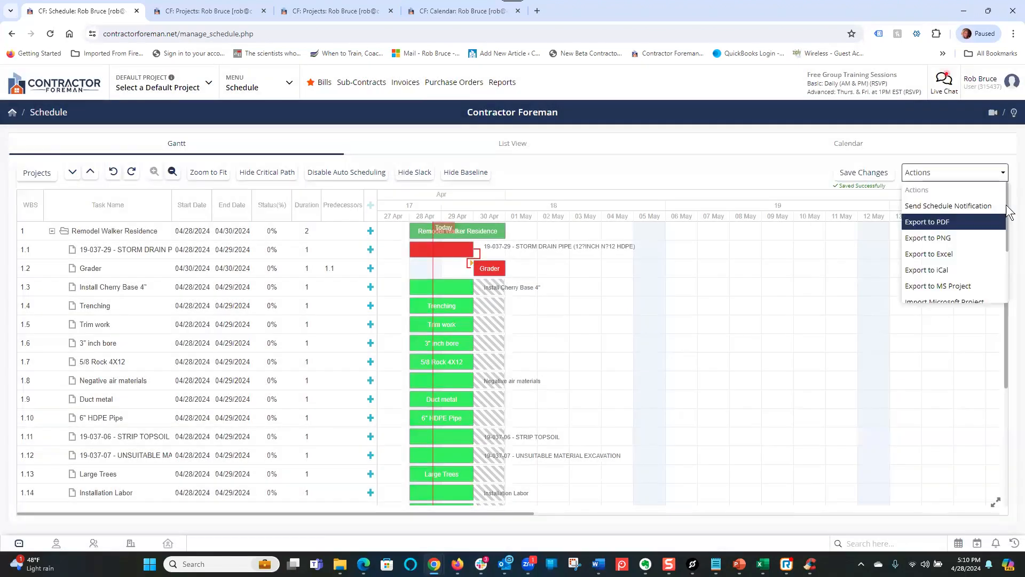
scroll(1009, 262, down, 2)
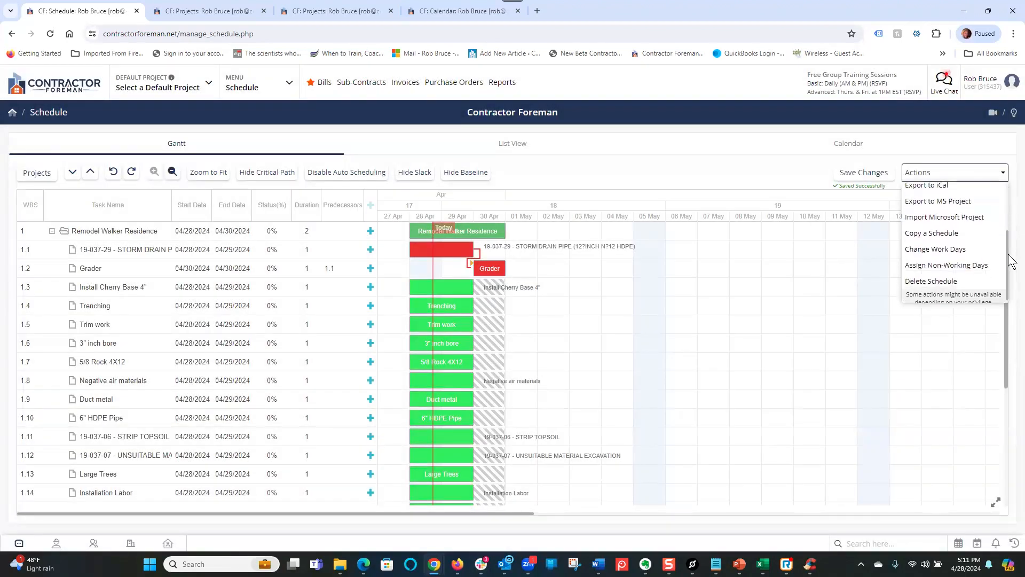
click(940, 263)
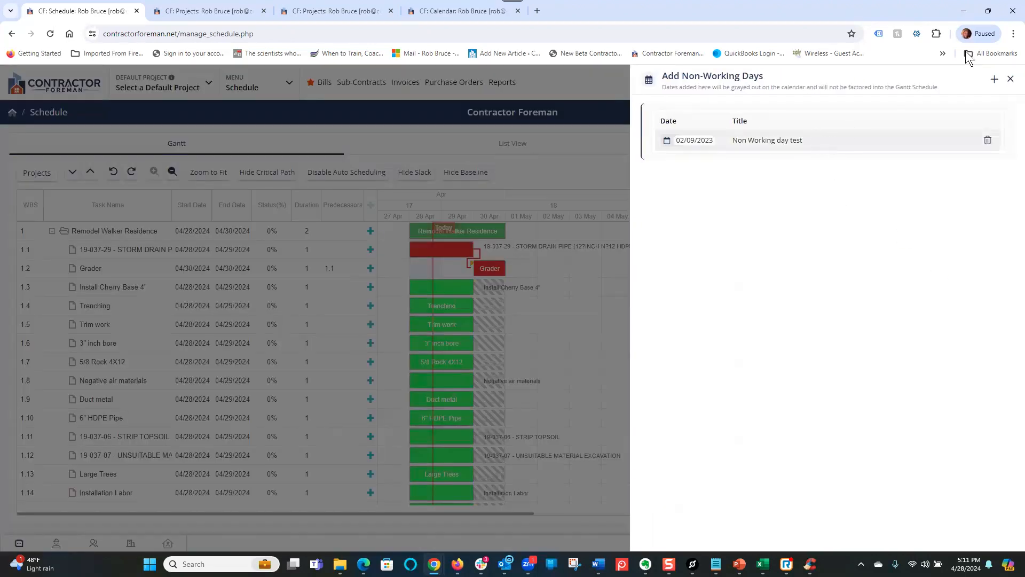
click(995, 80)
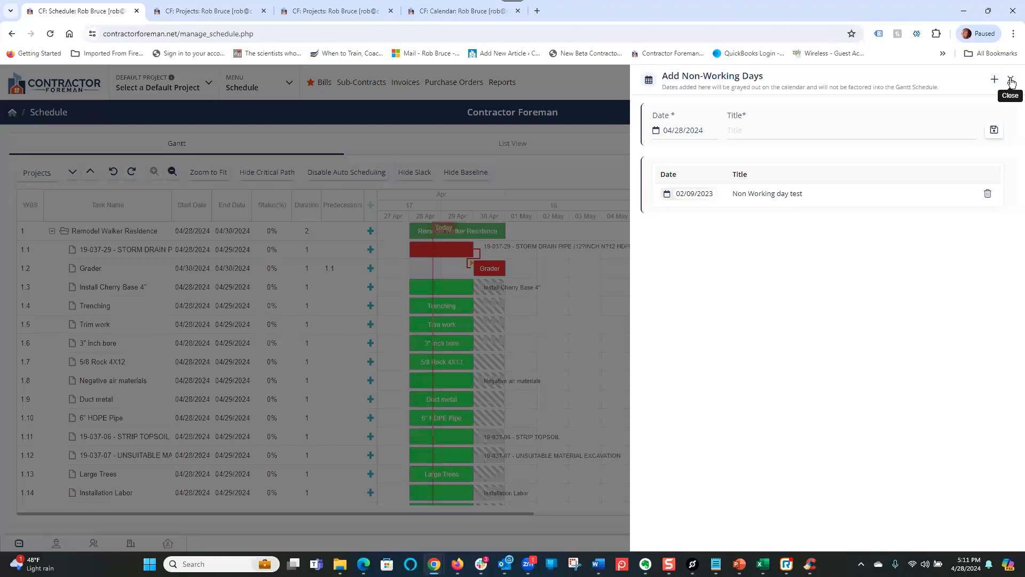
click(1010, 80)
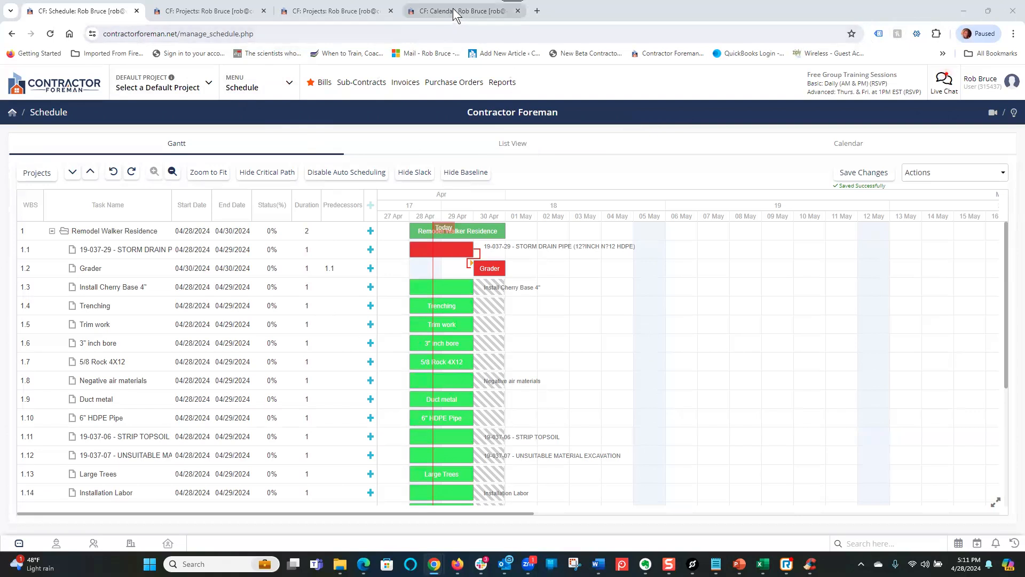
Switch to the company calendar, open the repeating event starting April 1, and cancel editing it.
click(288, 86)
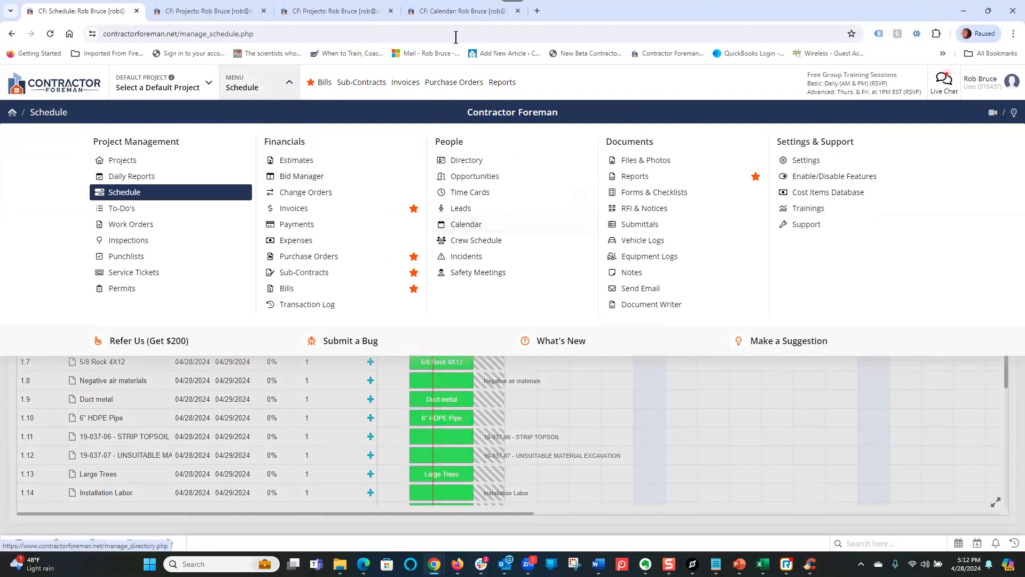
click(456, 7)
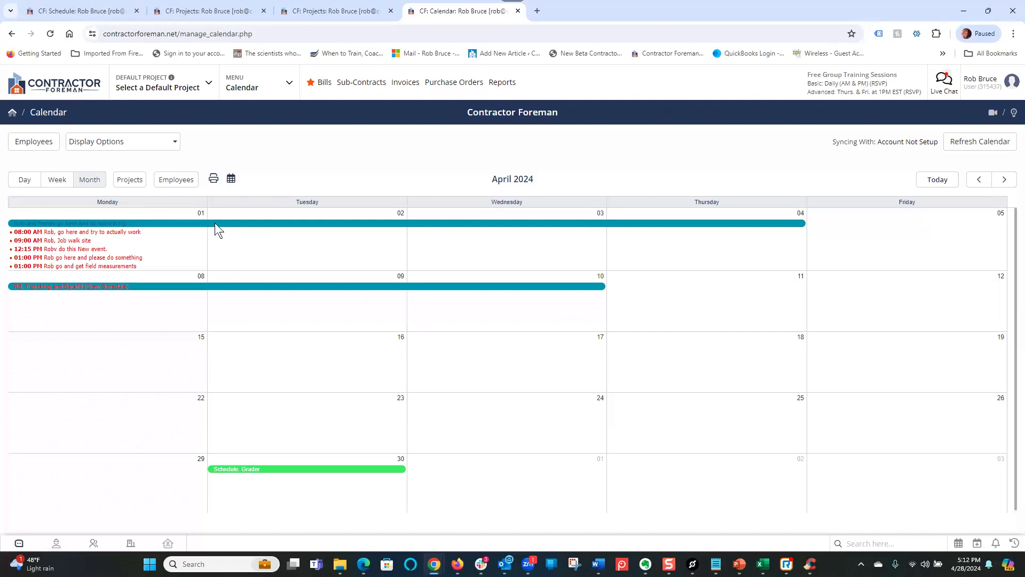
click(215, 222)
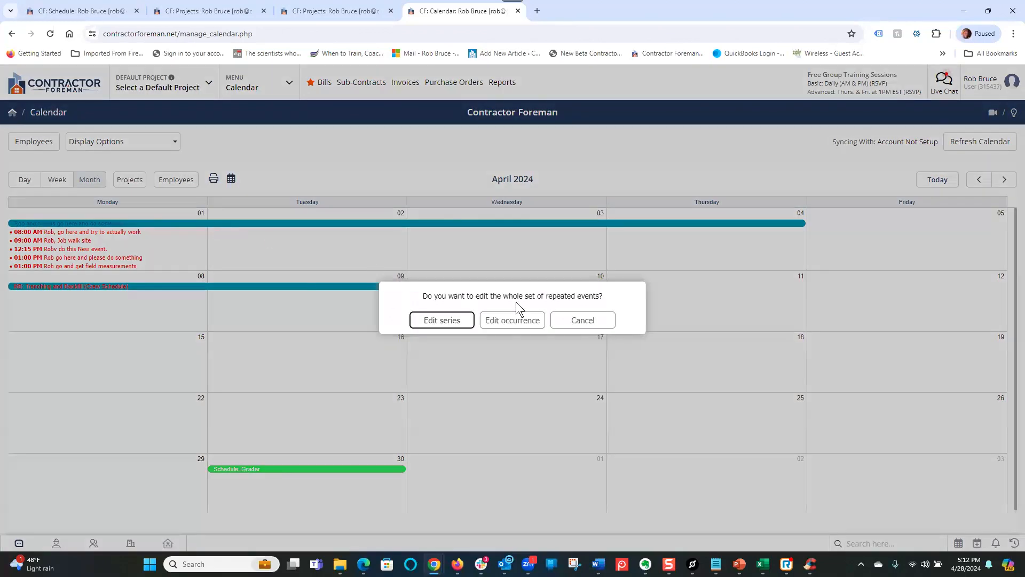
click(585, 320)
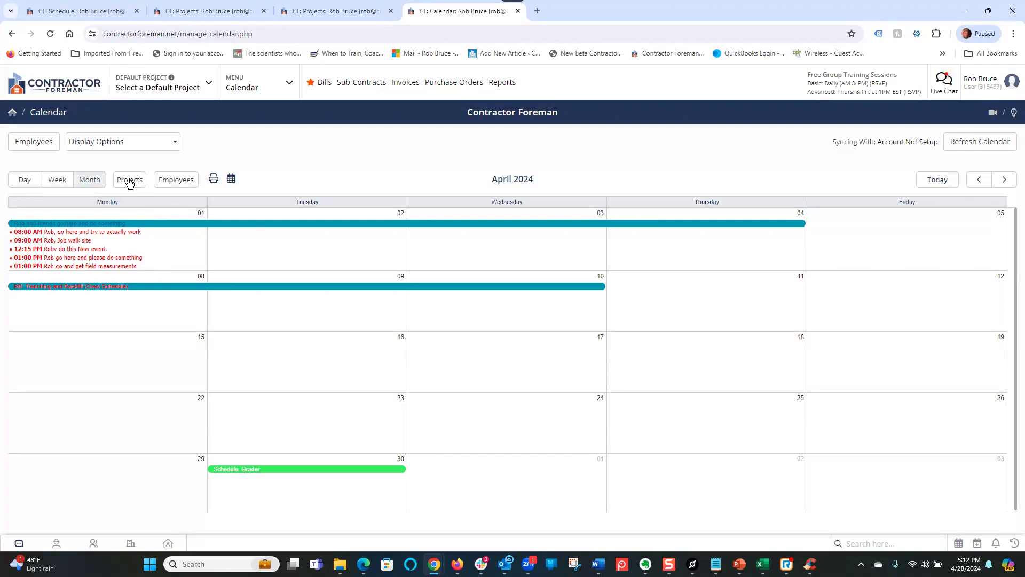
Check the calendar's display options down to the Schedule entry, leaving the selections as they are.
click(176, 143)
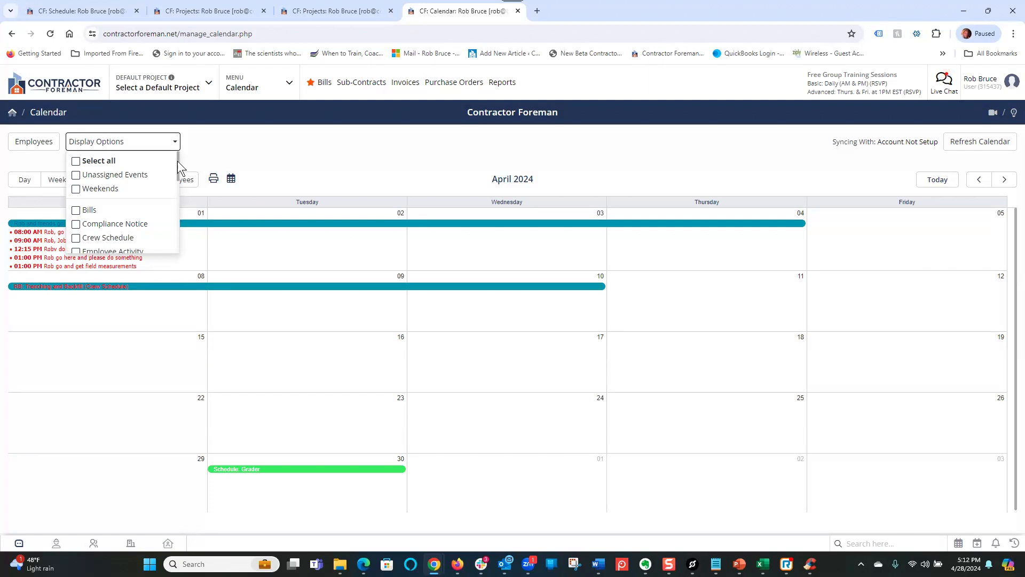
drag(177, 161, 182, 231)
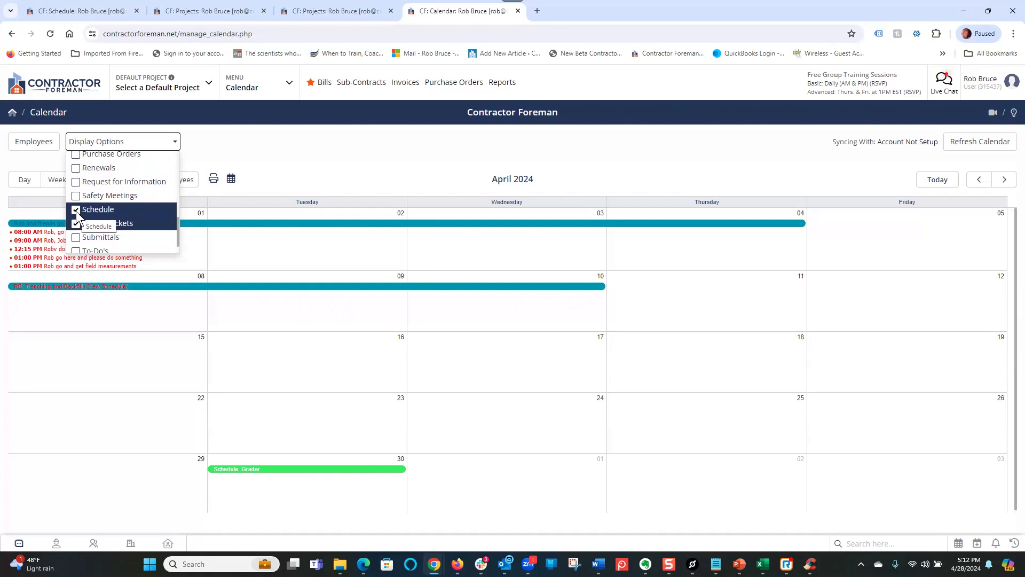
click(410, 158)
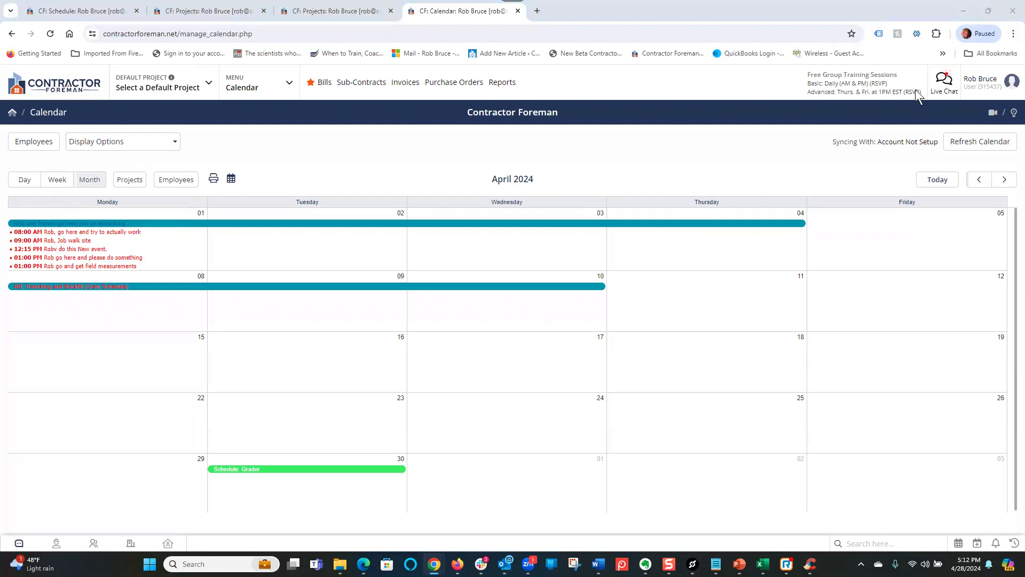
In the pending project's client access settings, turn sharing of the Schedule off and back on.
key(ctrl+shift+Tab)
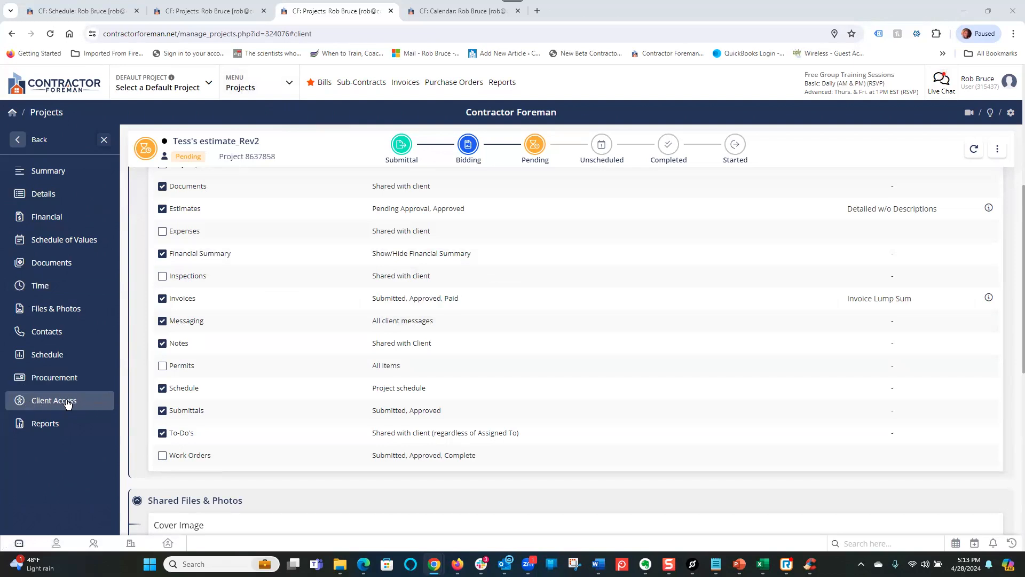
click(163, 389)
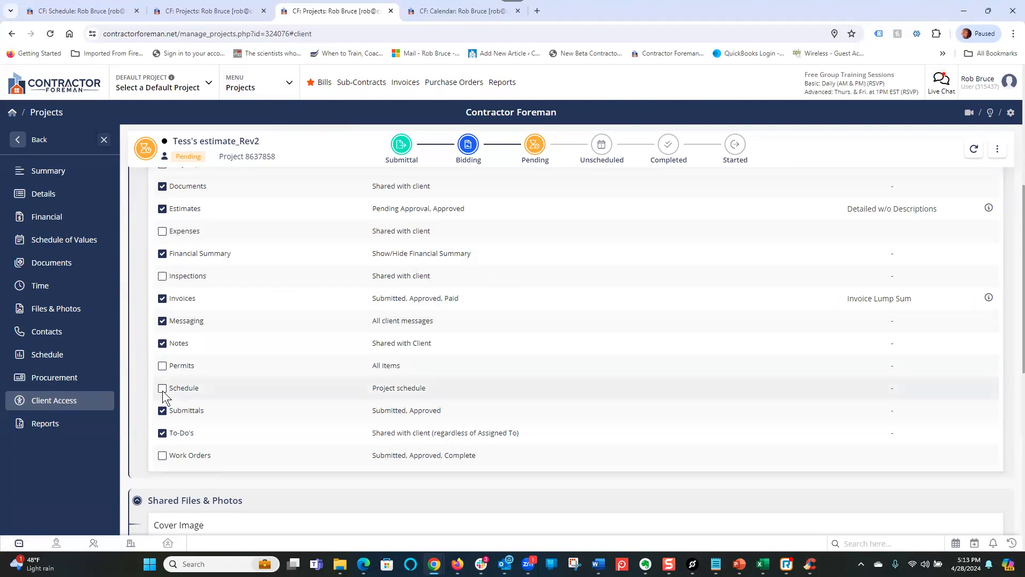
click(162, 389)
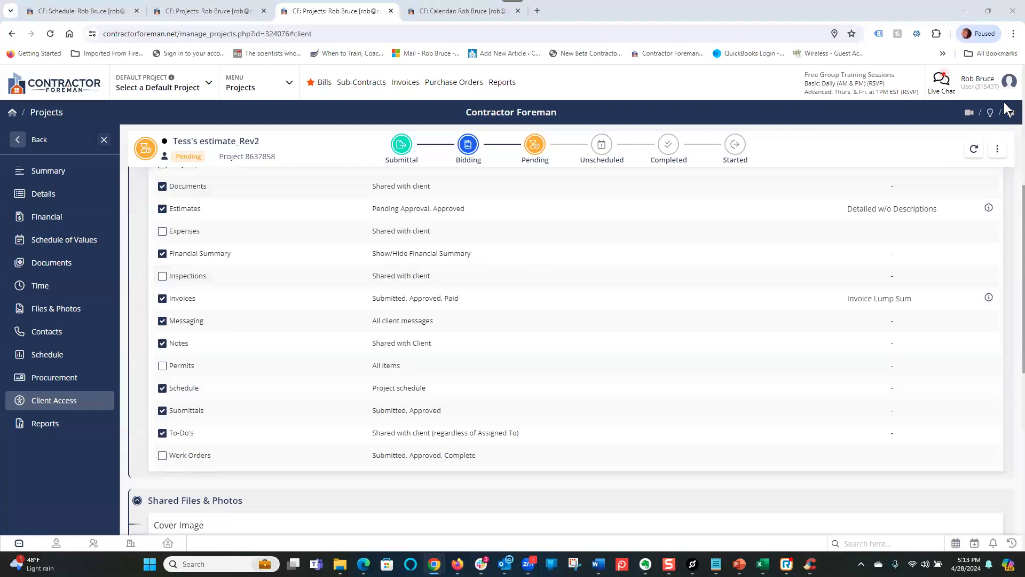
Return to the Gantt schedule and link the end of the Grader task to the start of Install Cherry Base 4".
key(ctrl+1)
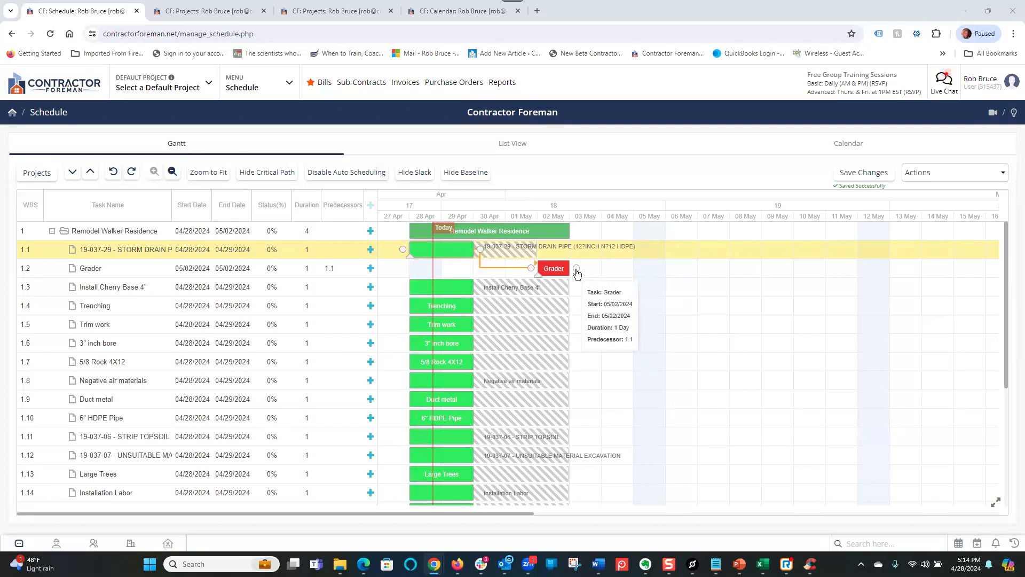
drag(576, 270, 401, 293)
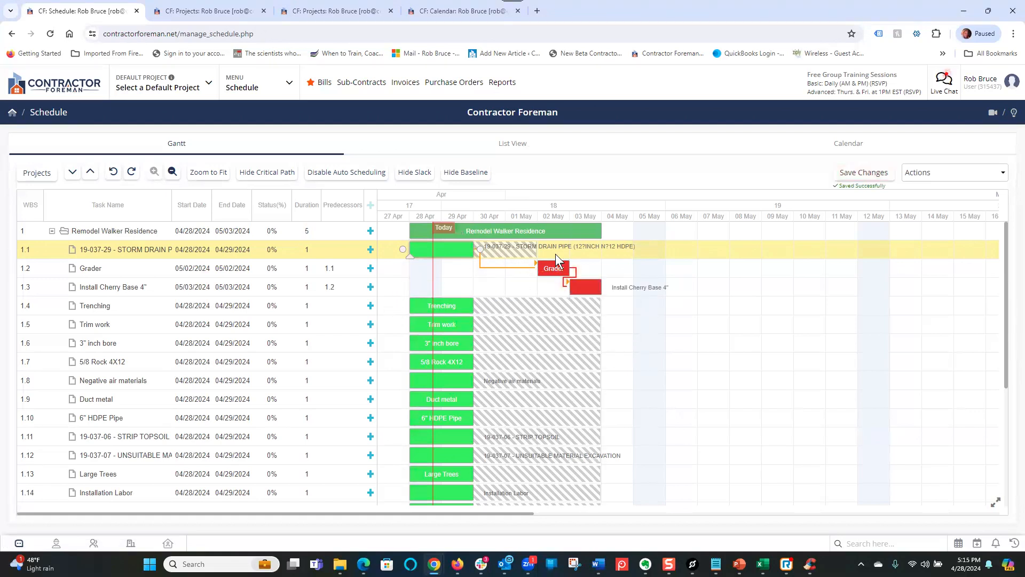
Set a lag of 4 on the dependency from the storm drain pipe task to Grader.
mouse_move(596, 289)
double_click(508, 272)
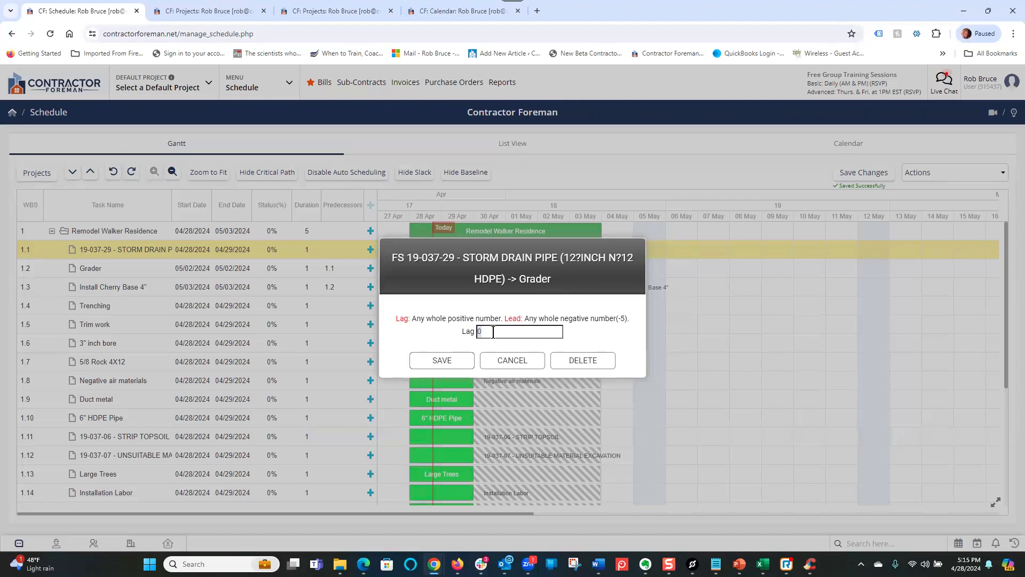
text(4)
click(442, 362)
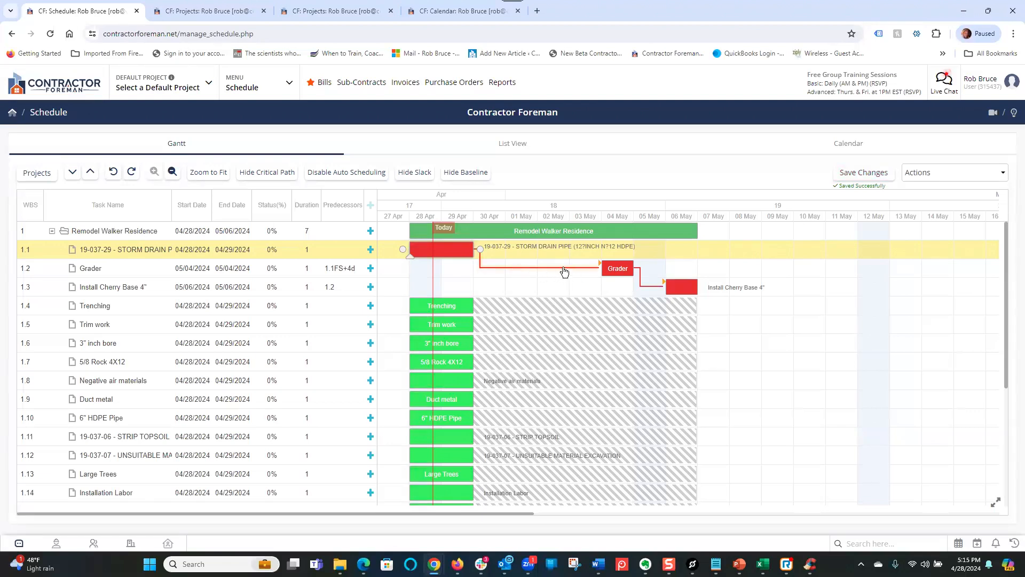
Set the lag on the storm drain pipe to Grader dependency to -1 so Grader overlaps it by a day.
double_click(565, 268)
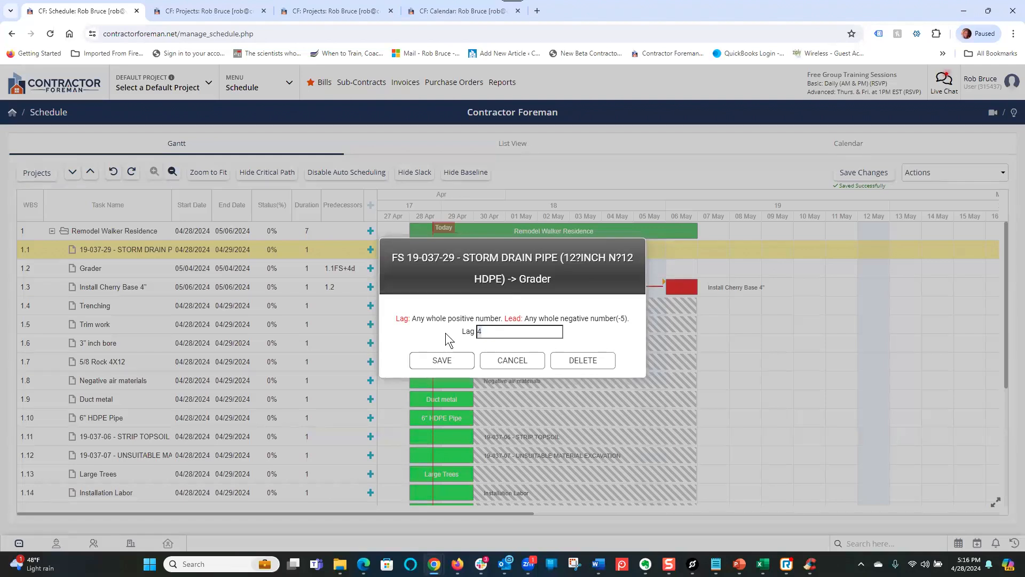
key(BackSpace)
text(-1)
click(440, 360)
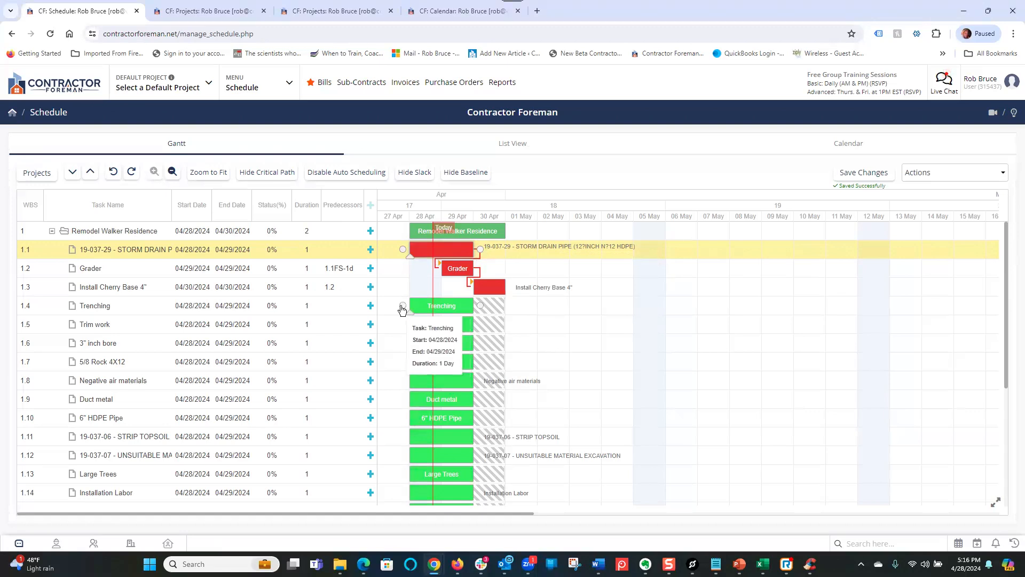
Link Trenching to Trim work start-to-start, 3" inch bore to 5/8 Rock 4X12 finish-to-finish, and 5/8 Rock 4X12 to Negative air materials start-to-start.
drag(402, 306, 404, 327)
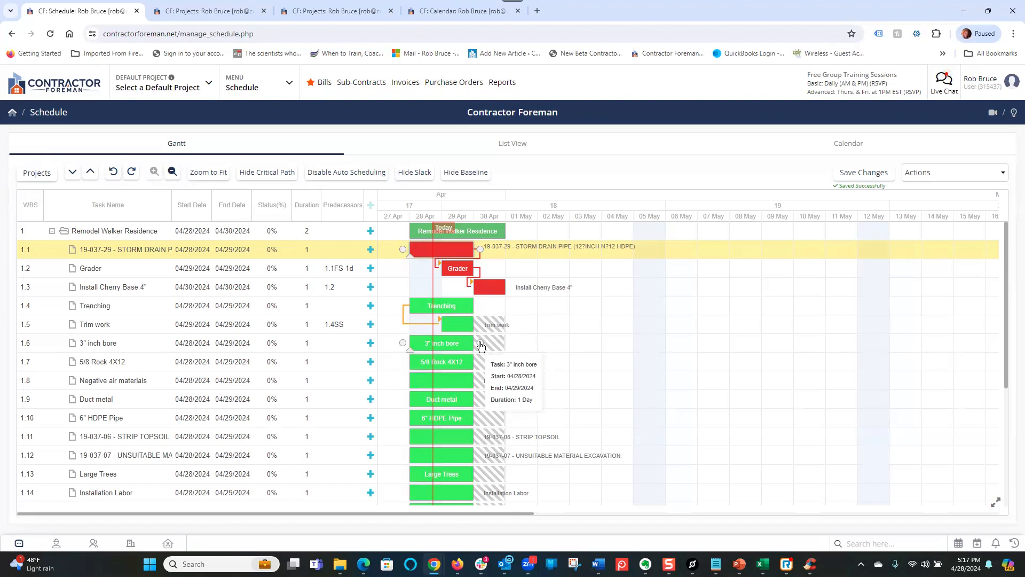
drag(480, 344, 481, 365)
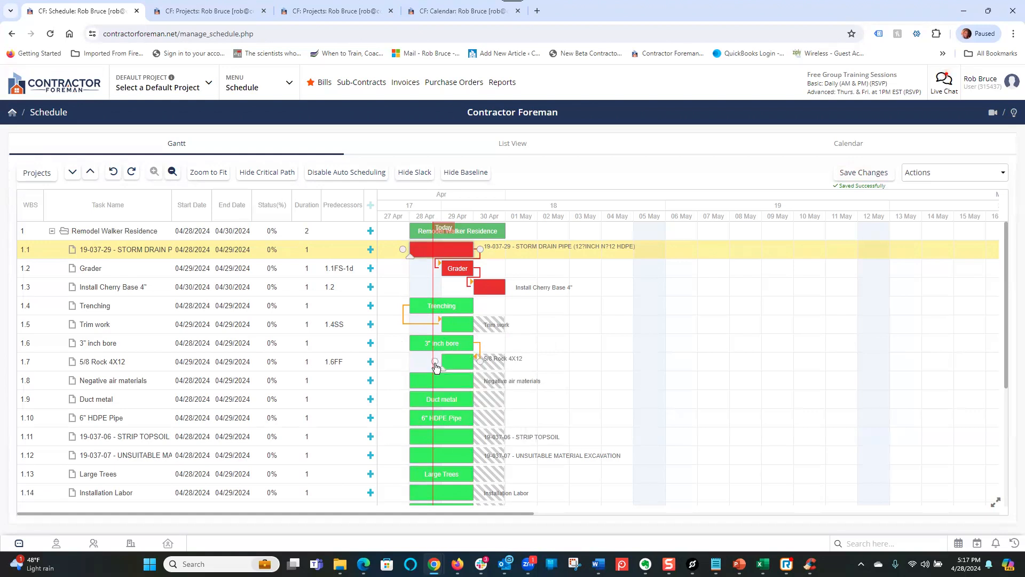
drag(433, 363, 401, 380)
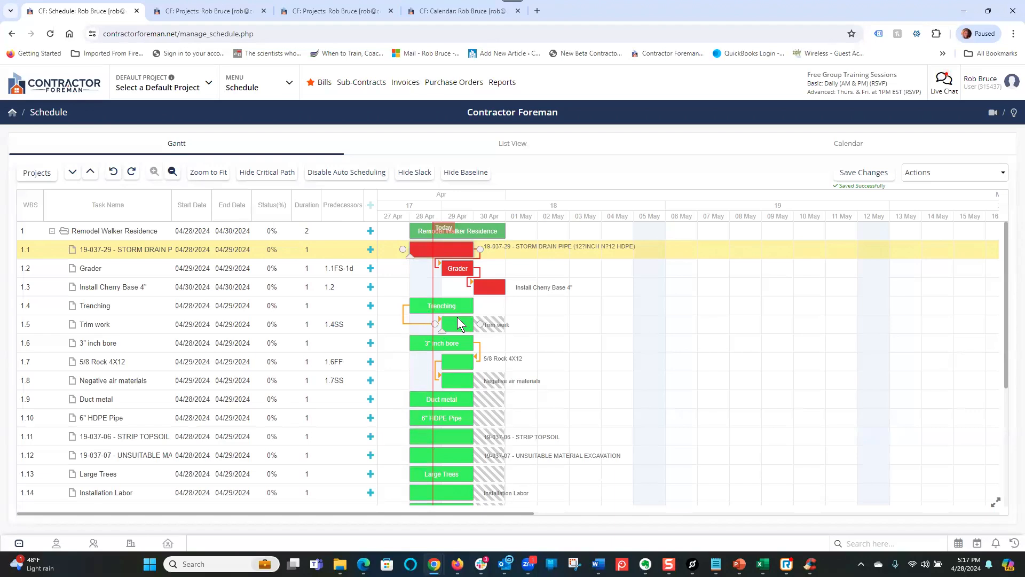
Open the storm drain pipe task's details and assign Donovan's Painting as its contractor.
mouse_move(426, 309)
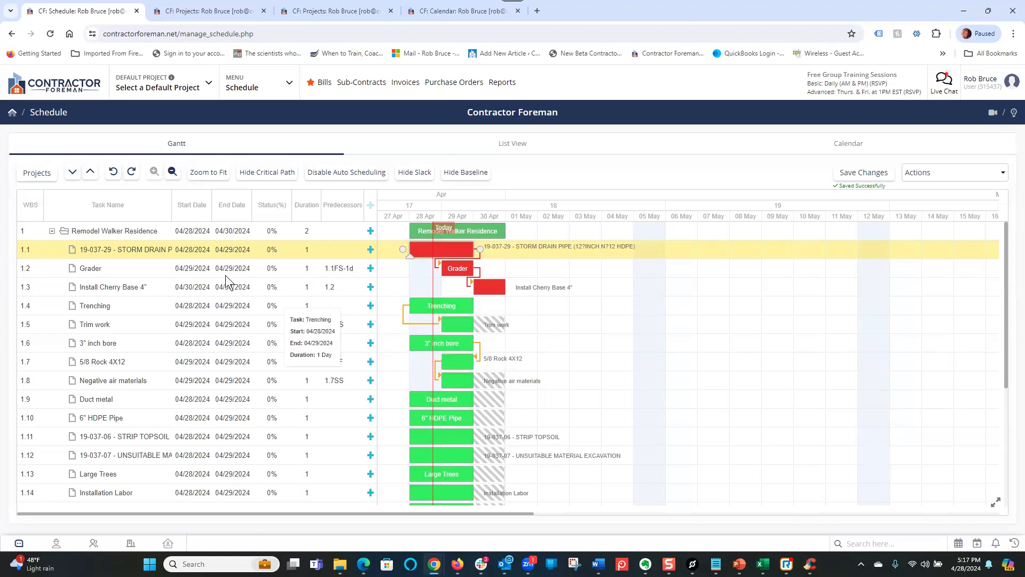
mouse_move(160, 255)
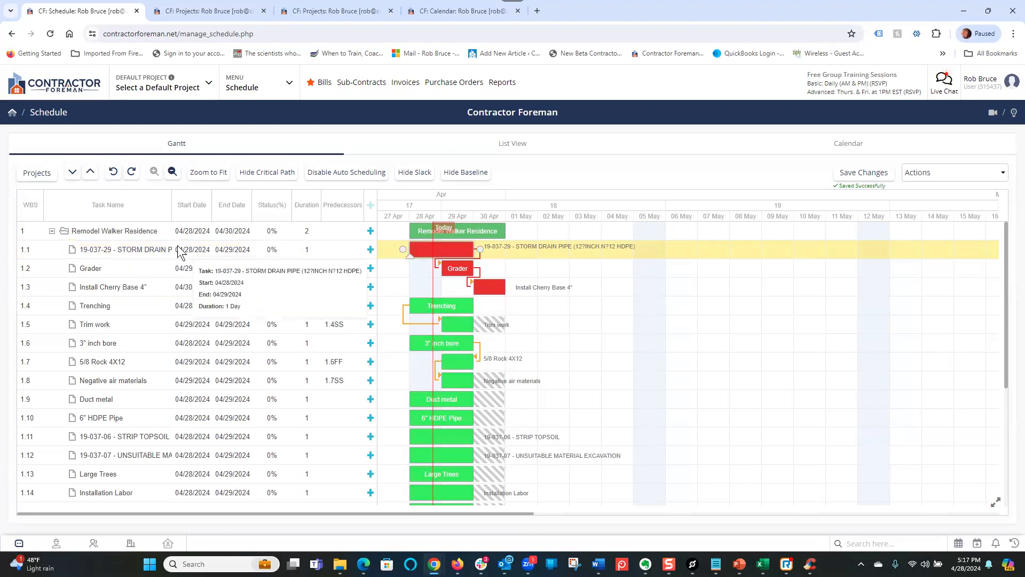
double_click(129, 249)
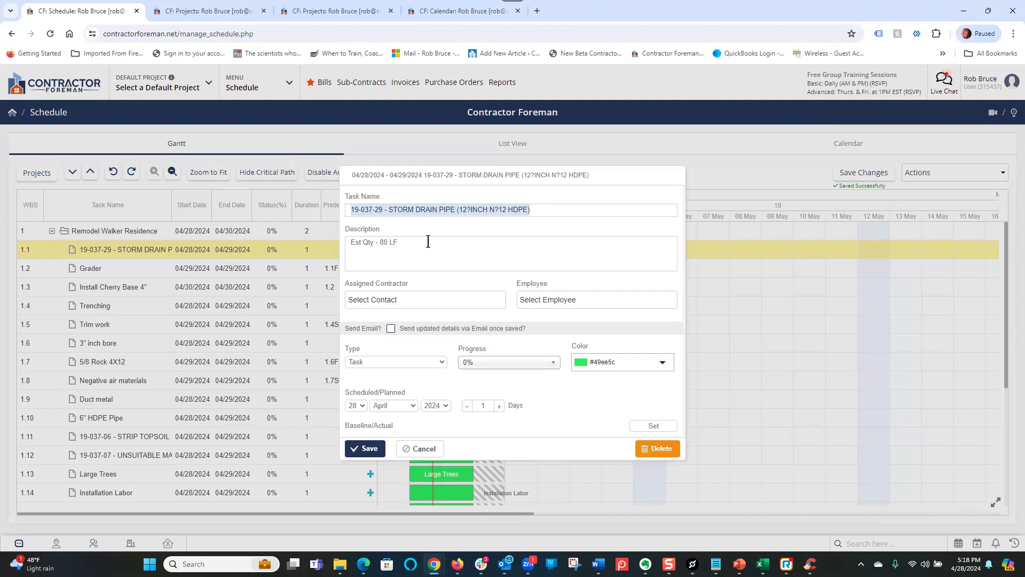
drag(398, 243, 354, 246)
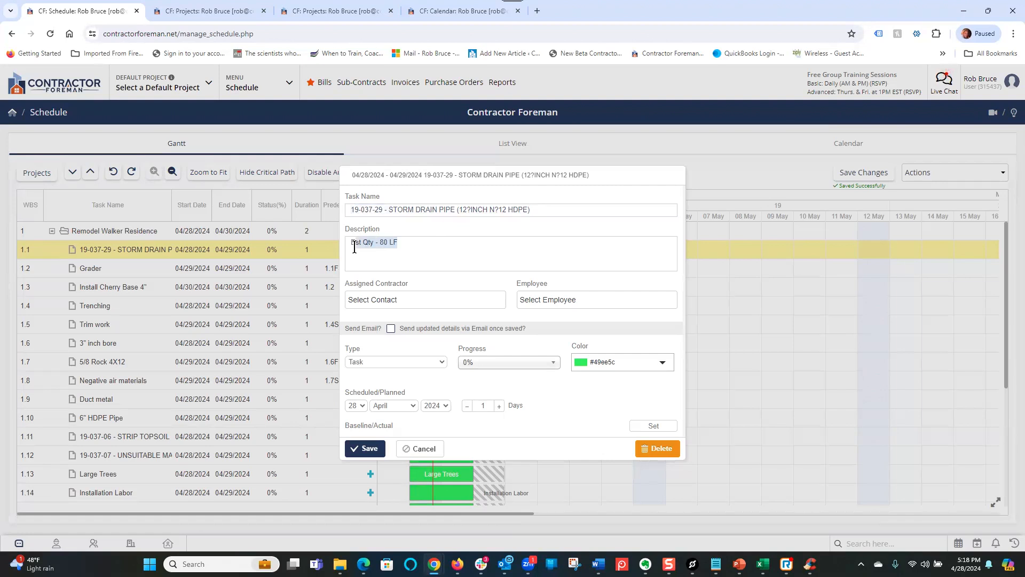
click(346, 283)
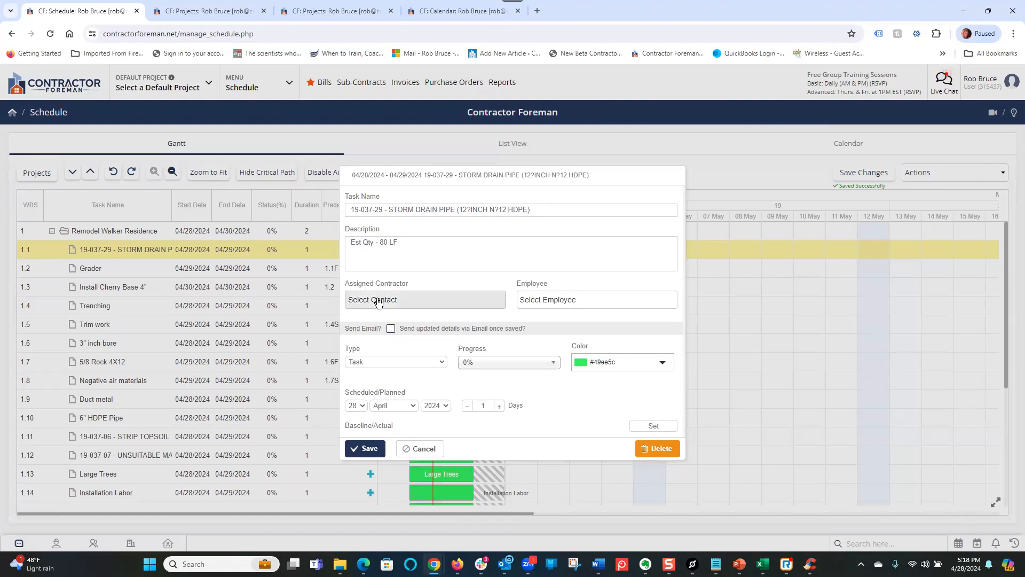
click(379, 302)
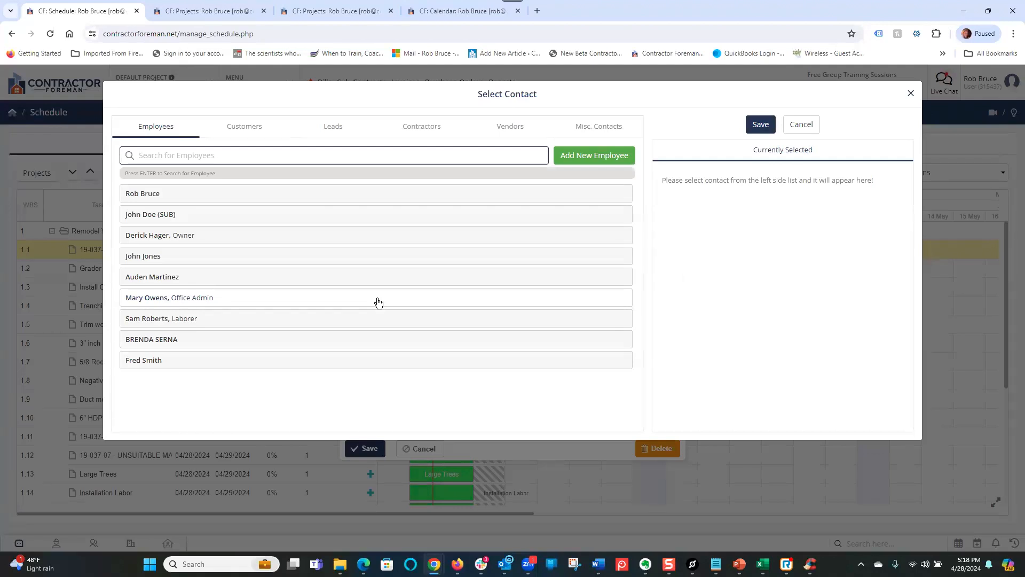
click(423, 130)
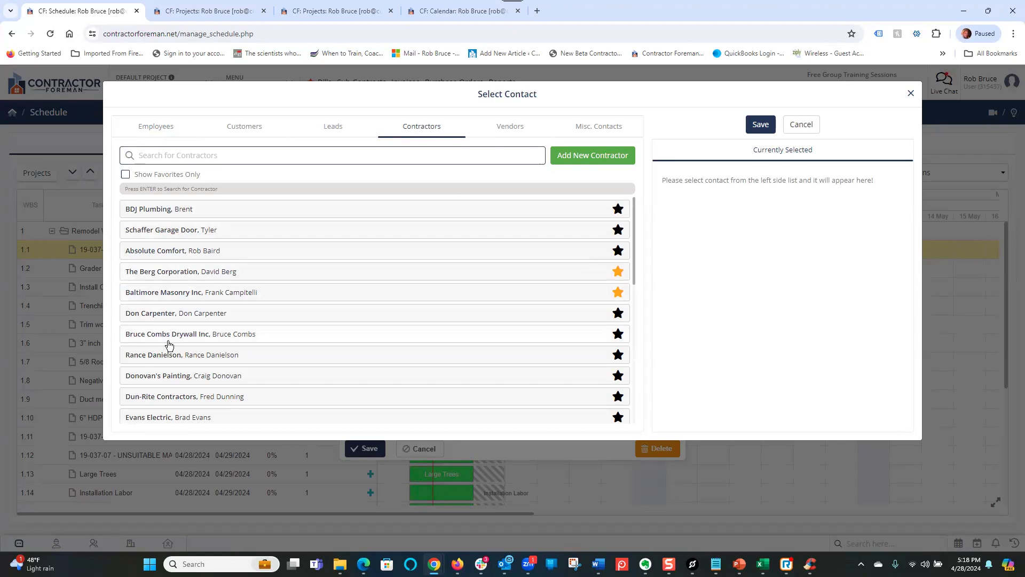
click(172, 378)
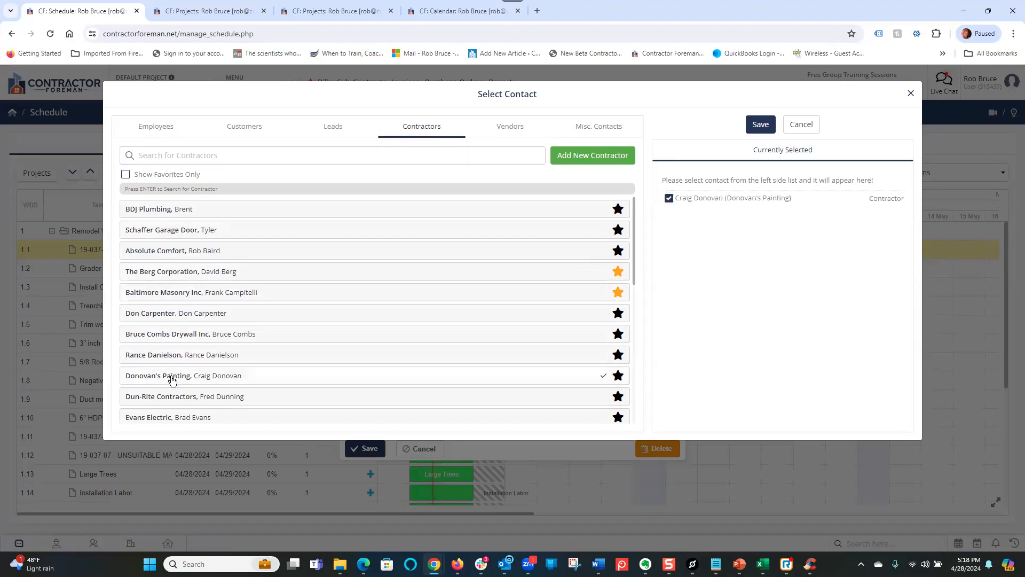
click(761, 125)
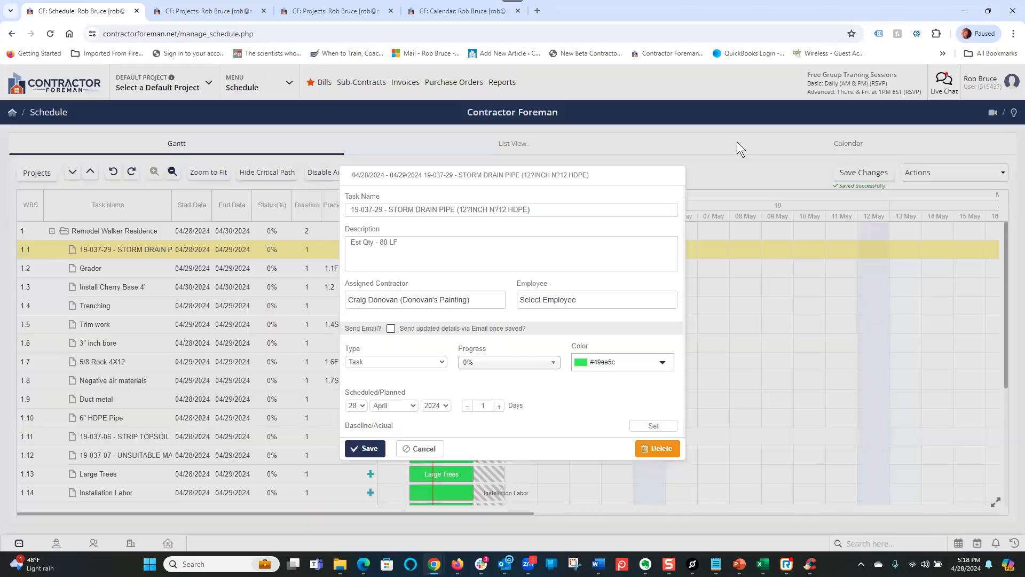
Assign the last employee in the contact list to the storm drain pipe task.
click(550, 300)
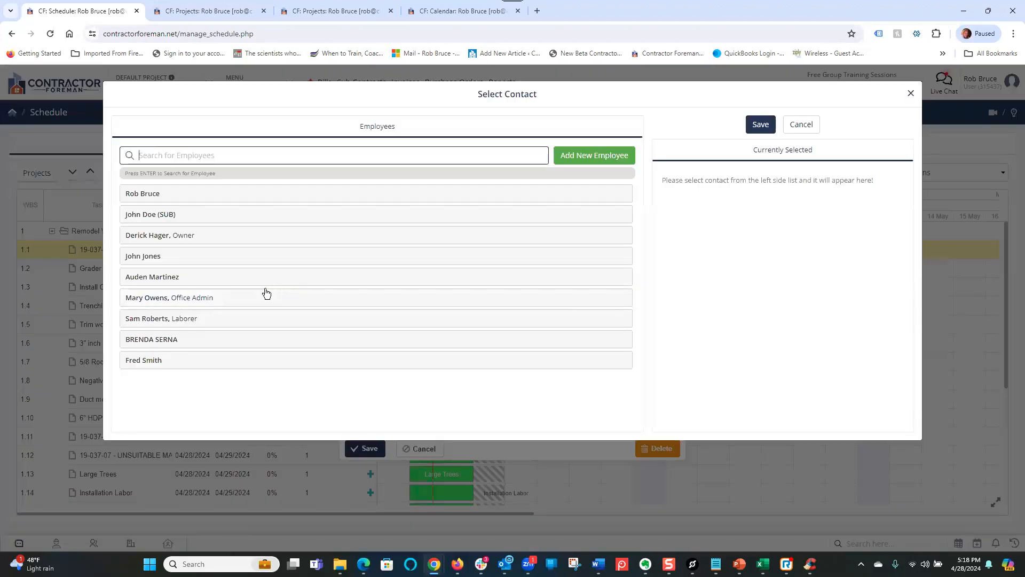
click(163, 343)
click(160, 340)
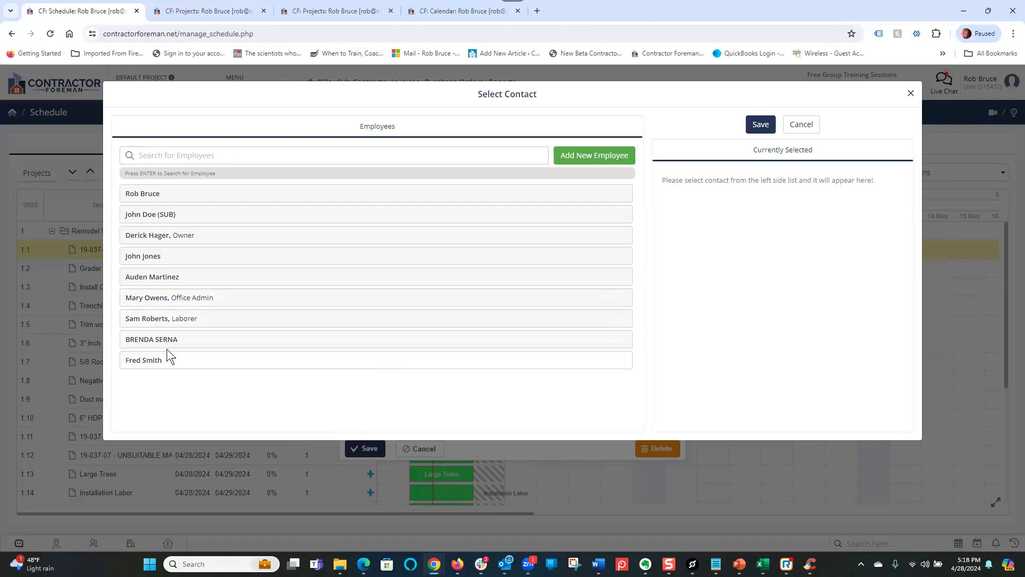
click(154, 359)
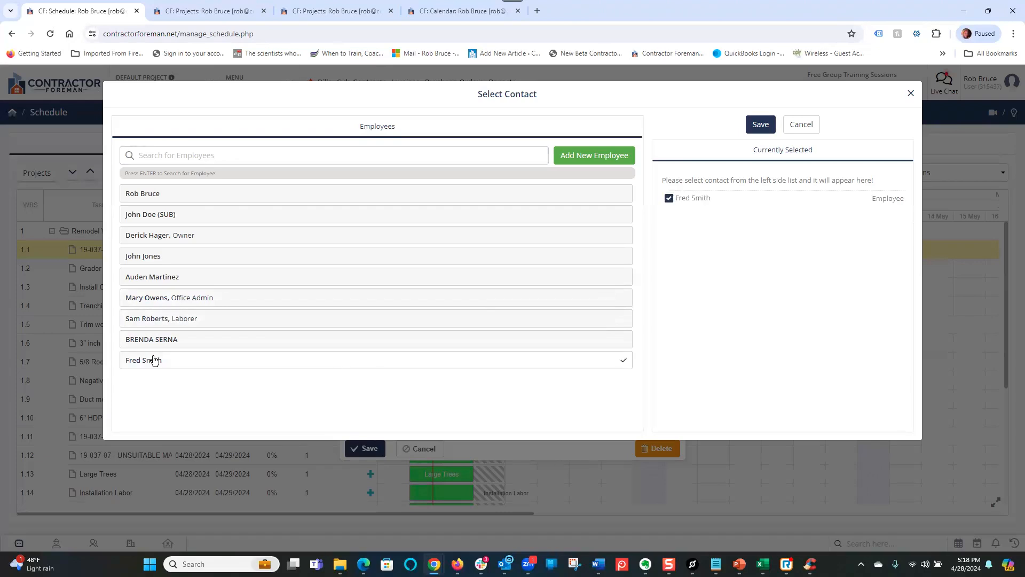
click(760, 126)
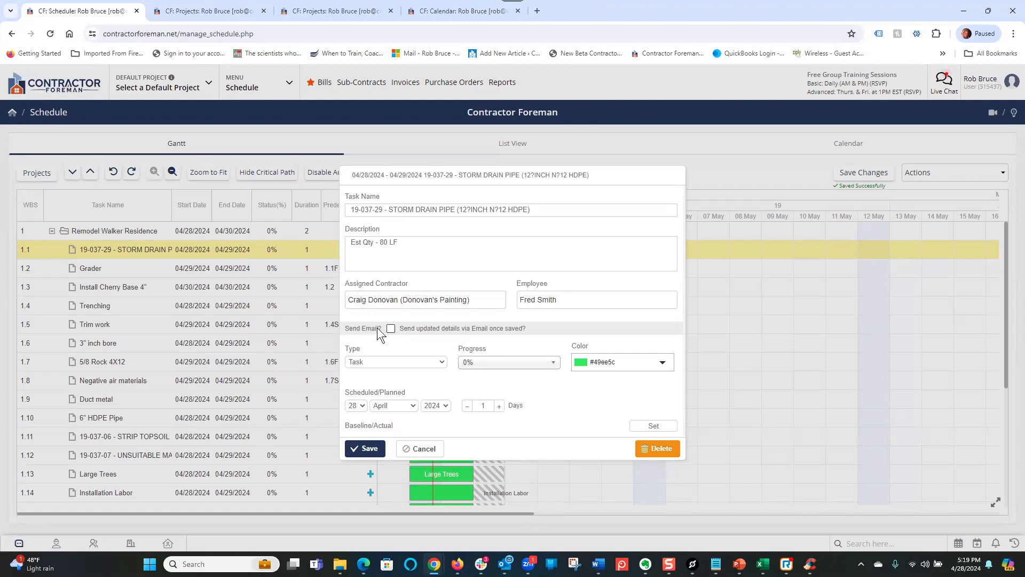
Switch the storm drain pipe task's type to Milestone and back to Task.
click(391, 328)
click(379, 362)
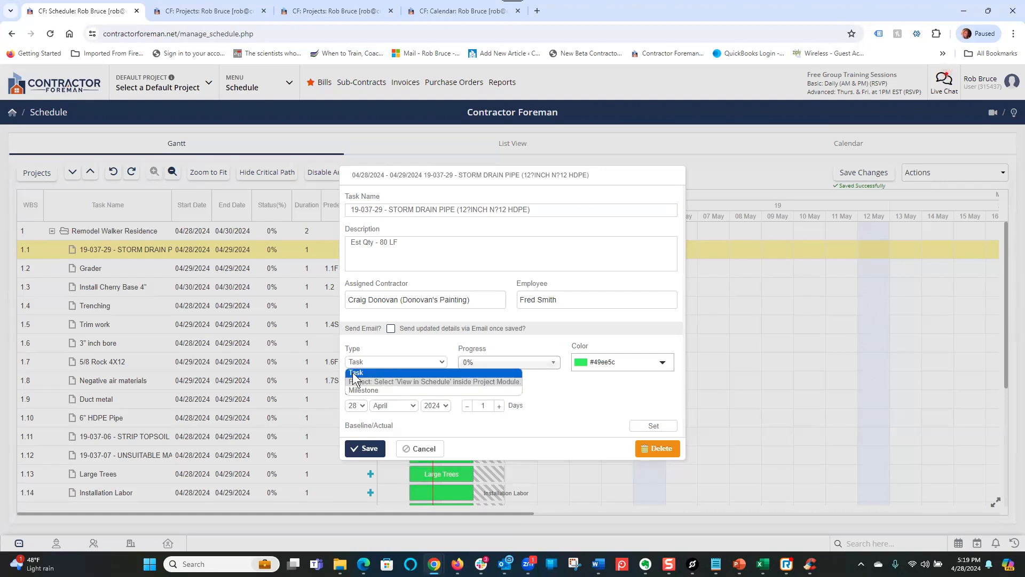
click(353, 372)
click(365, 362)
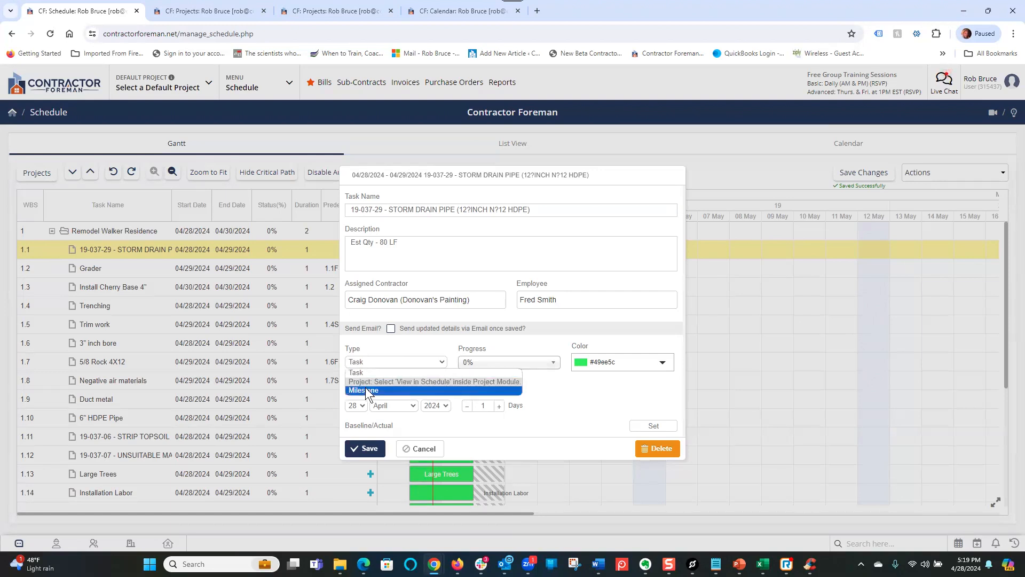
click(365, 386)
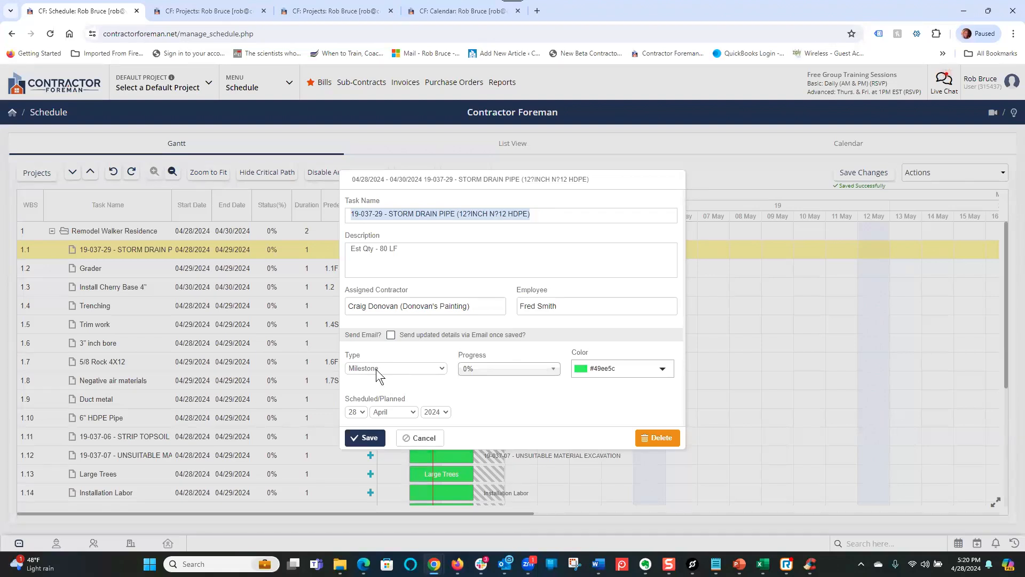
click(375, 370)
click(359, 380)
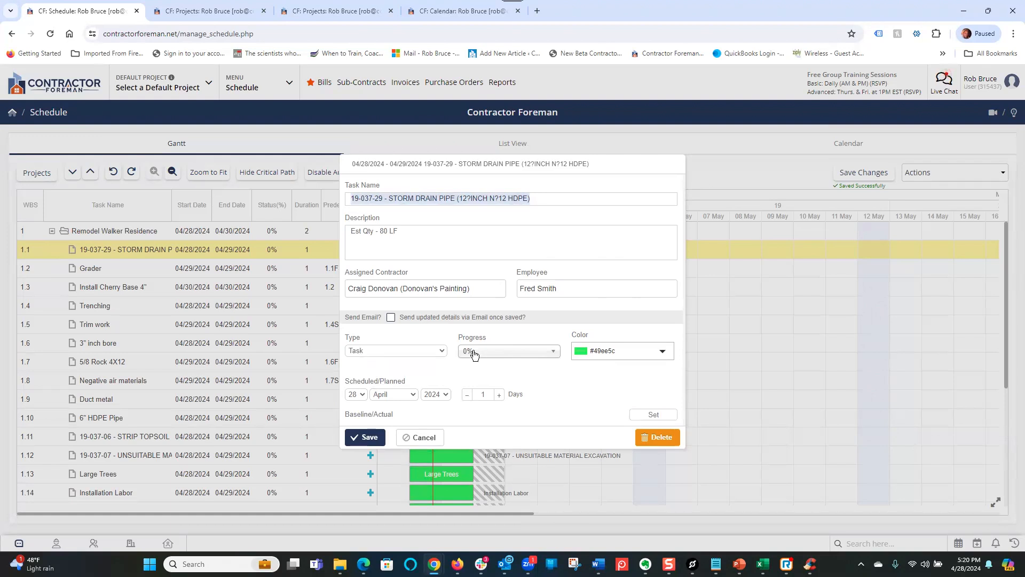
Keep the storm drain pipe task's progress at 0% and set its color to Brown.
click(492, 351)
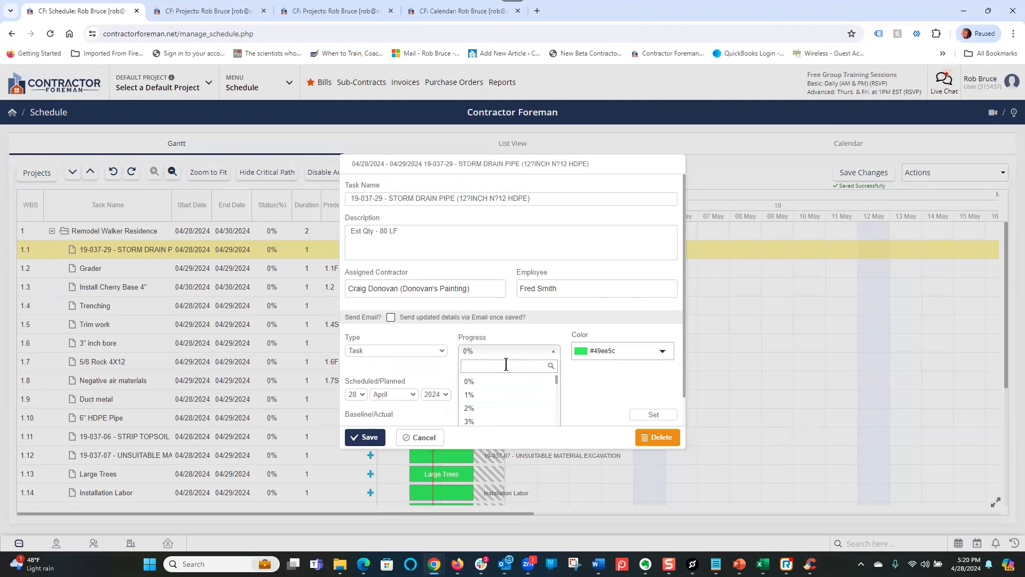
text(0)
click(601, 383)
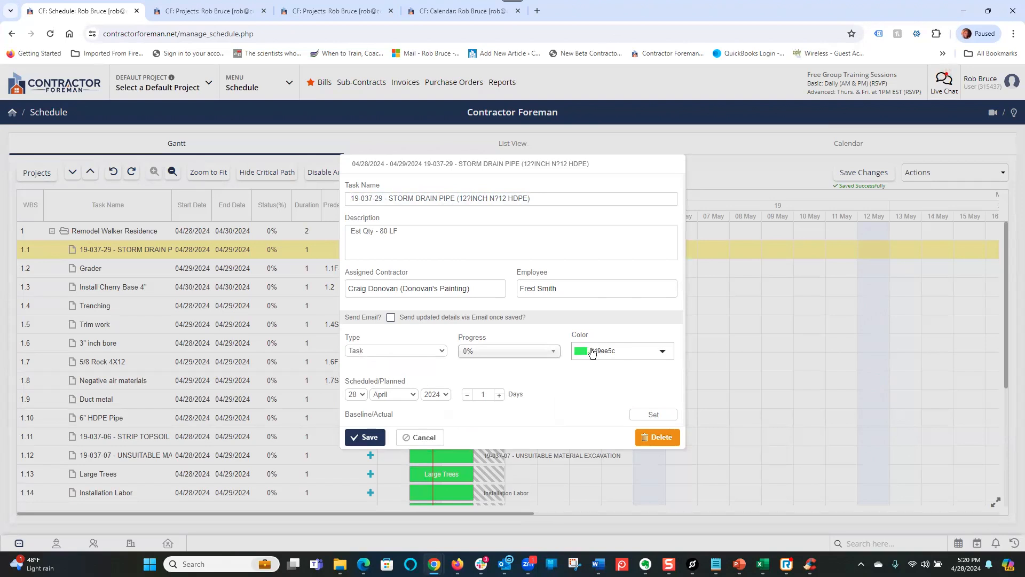
click(631, 354)
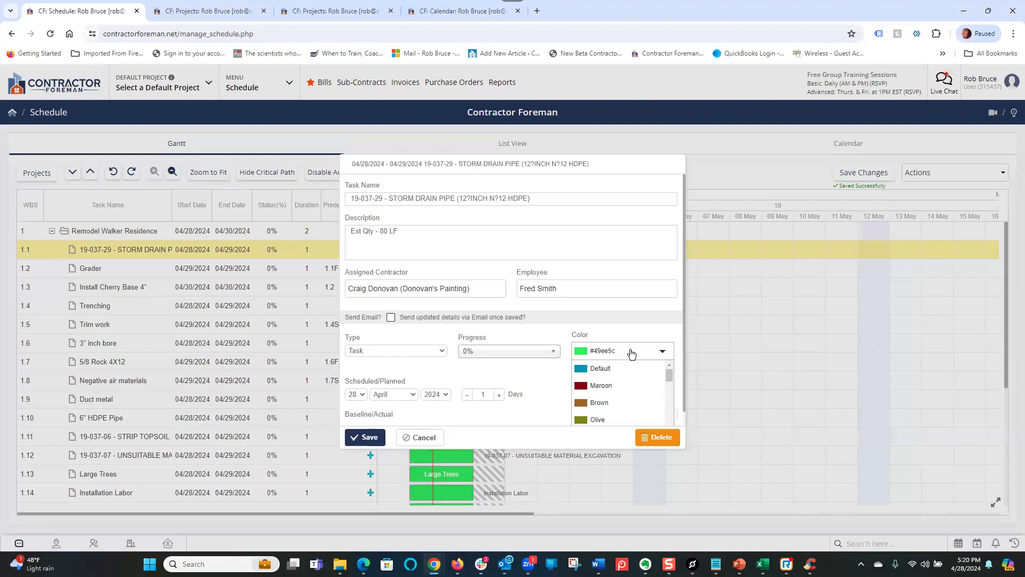
click(599, 404)
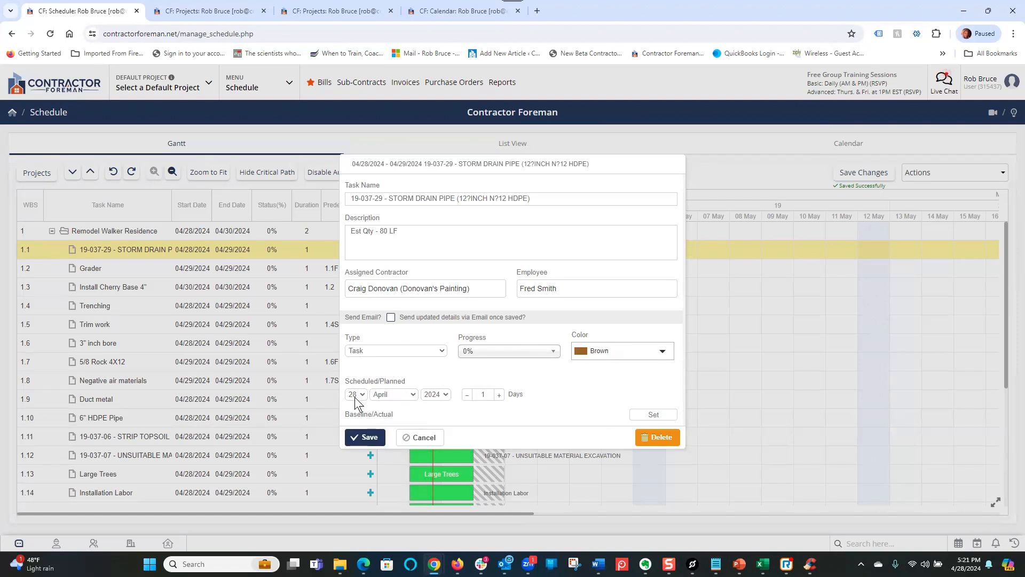
Set the task's planned duration to 5 days, add a one-day baseline starting April 28, 2024, and save the task.
drag(487, 393, 473, 394)
click(654, 414)
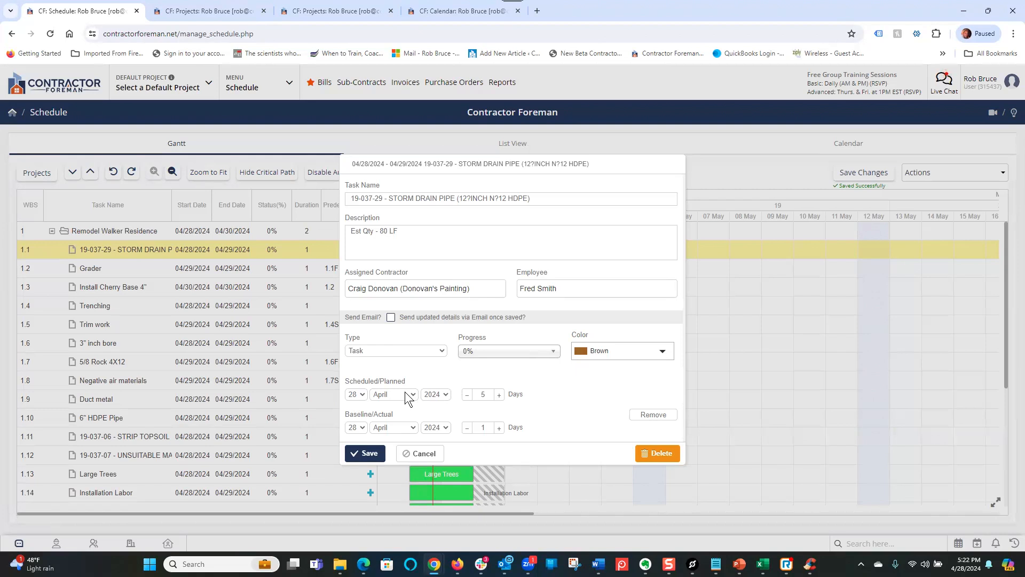
click(361, 429)
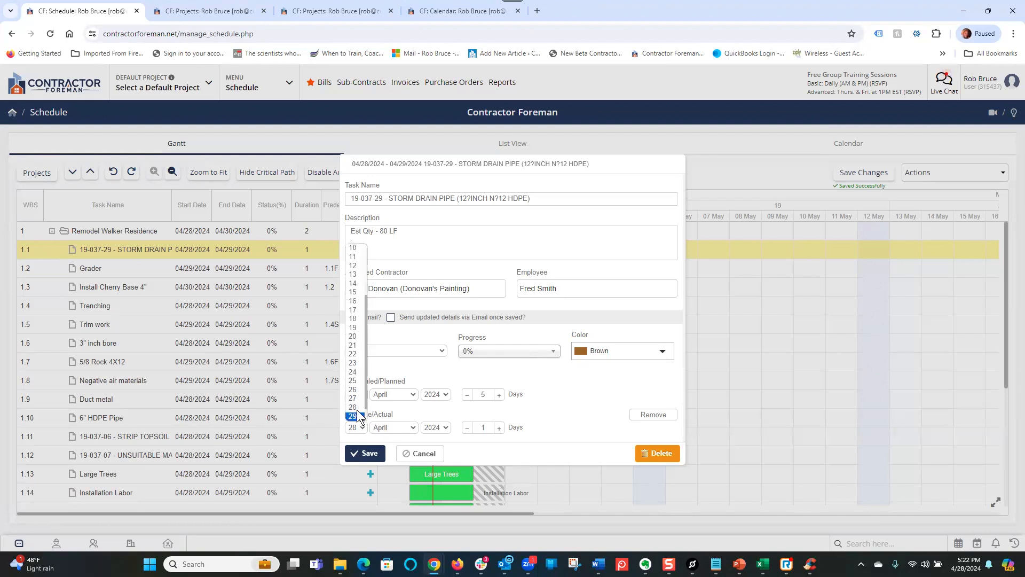
click(354, 407)
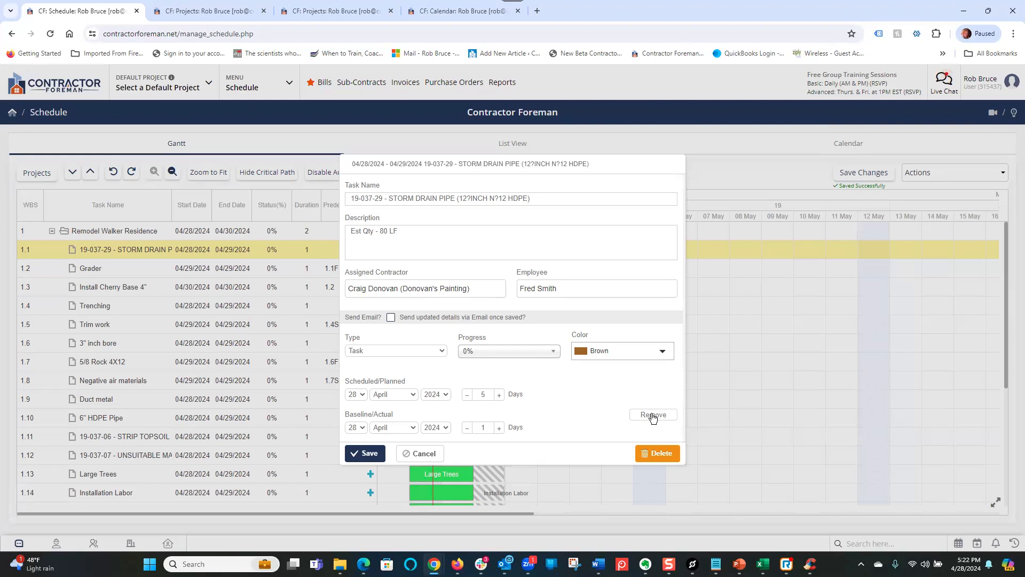
click(367, 458)
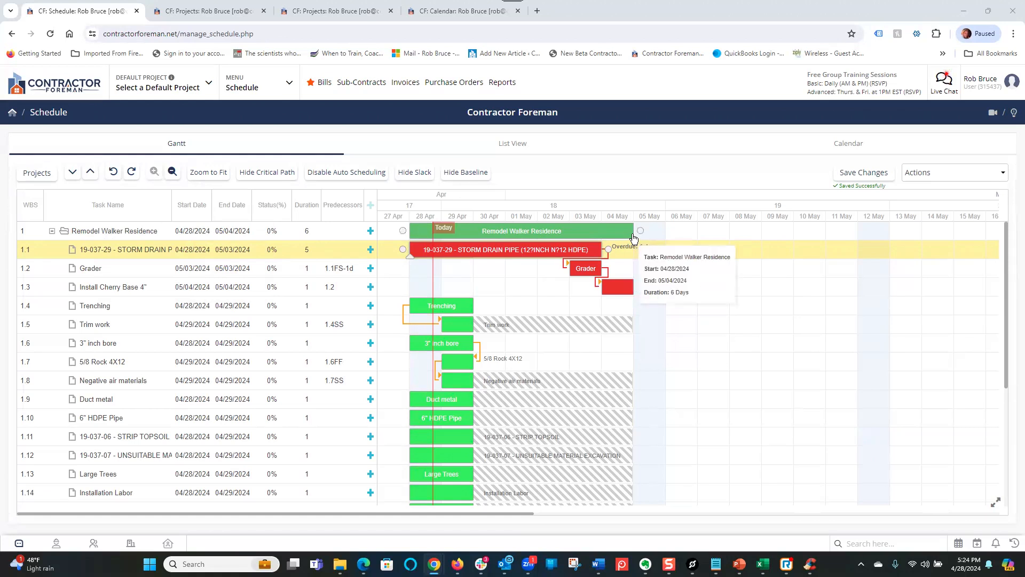
Add a task to the remodel project with the default name and settings, save it, and locate it at the end of the task list.
click(371, 234)
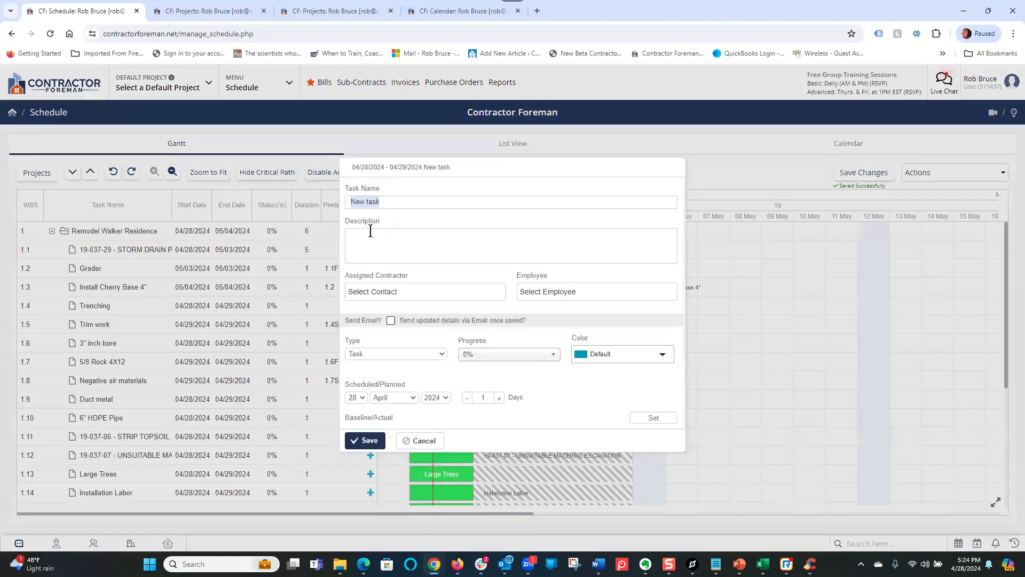
click(391, 200)
click(363, 442)
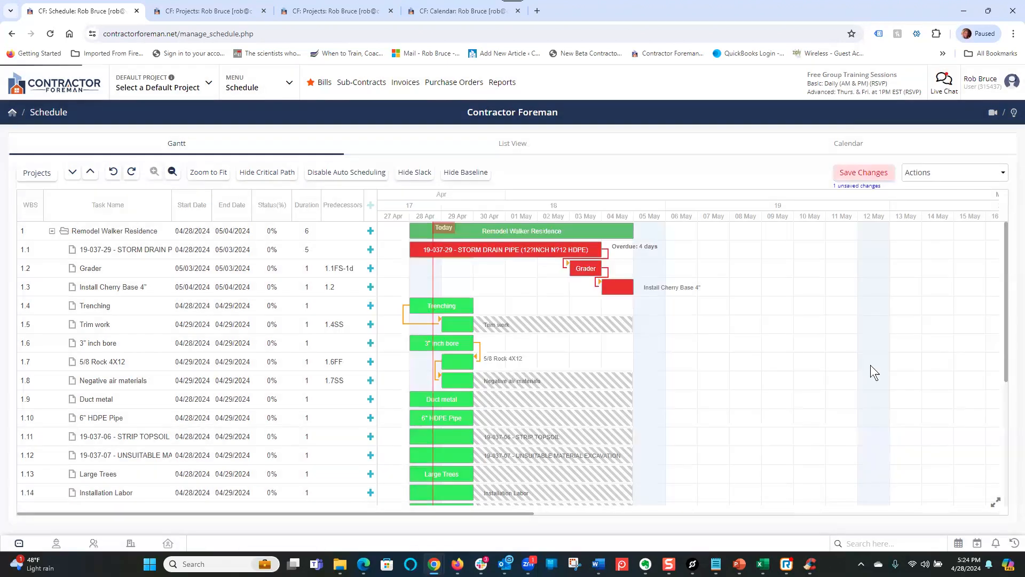
drag(1009, 297, 1009, 400)
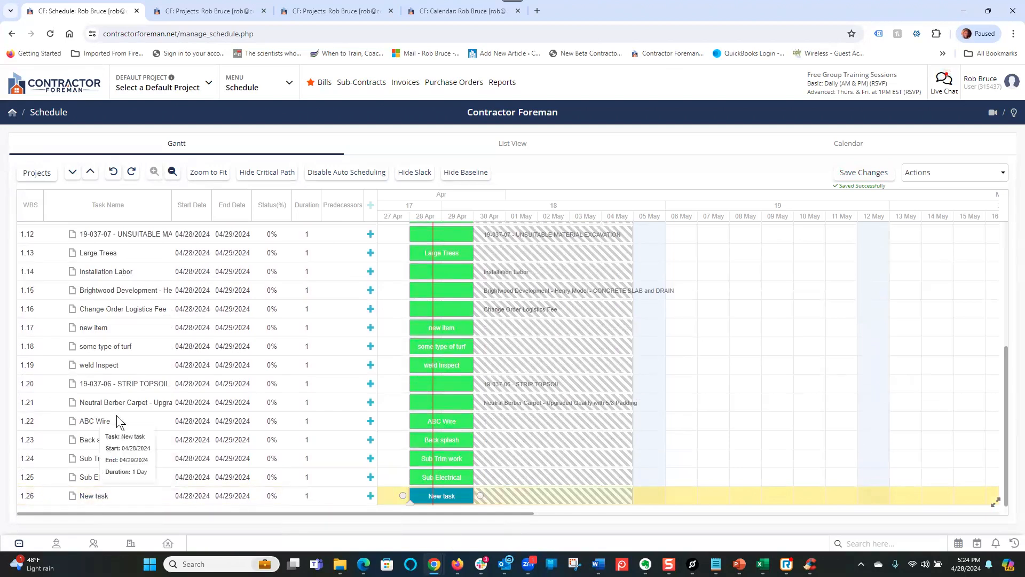
Move the New task from the end of the task list to directly above the ABC Wire task.
mouse_move(105, 495)
mouse_down()
mouse_move(125, 376)
mouse_move(118, 296)
mouse_move(132, 245)
mouse_up()
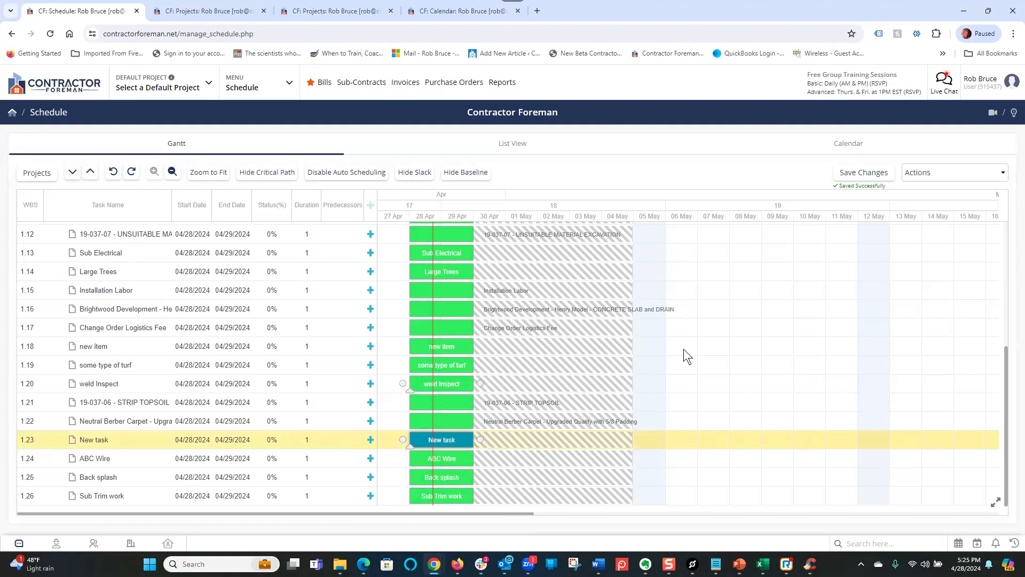
Add a child task under Trenching, name it "NewChild task", and save it with the default settings.
drag(1004, 371, 1006, 245)
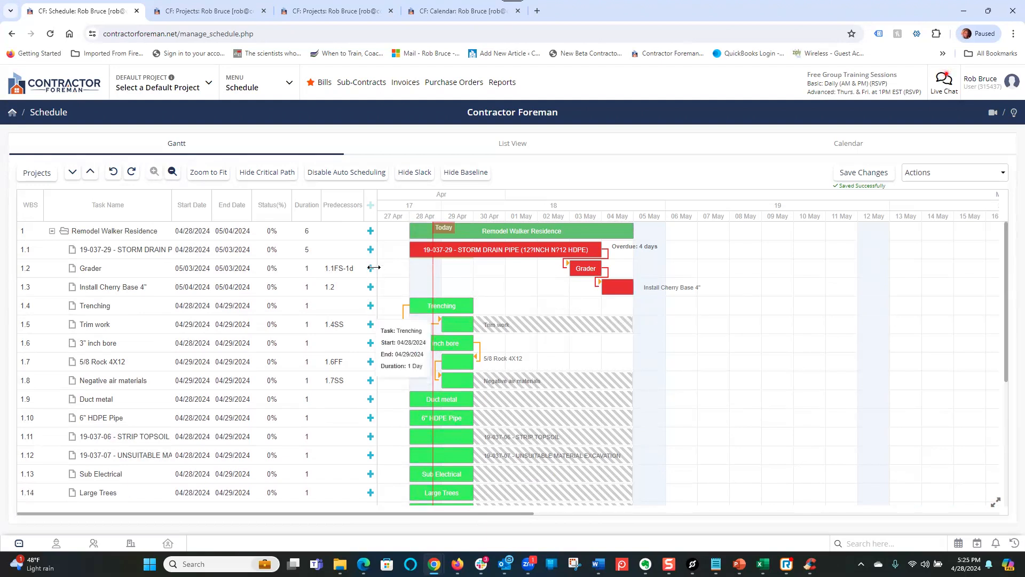
click(371, 307)
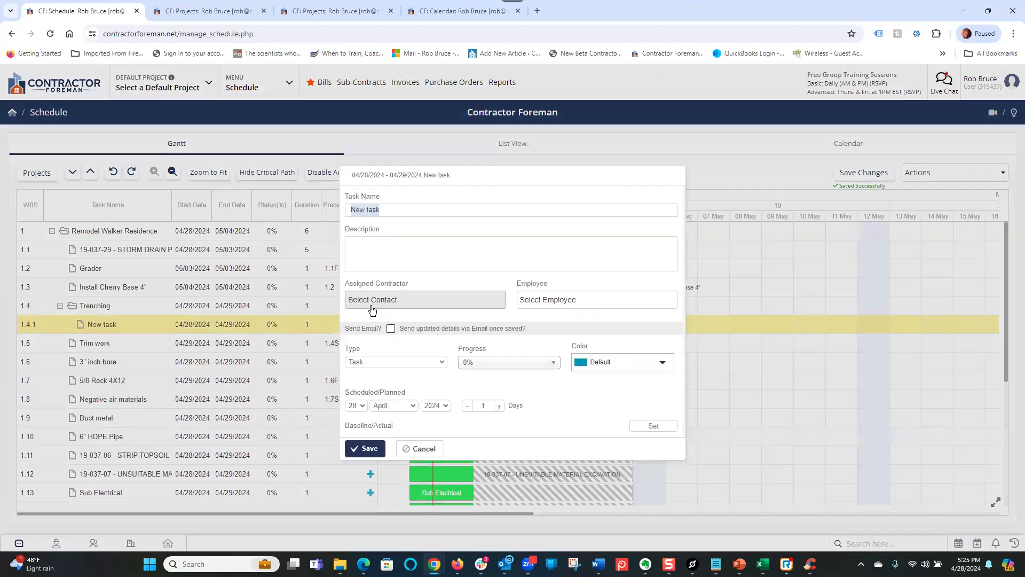
click(392, 209)
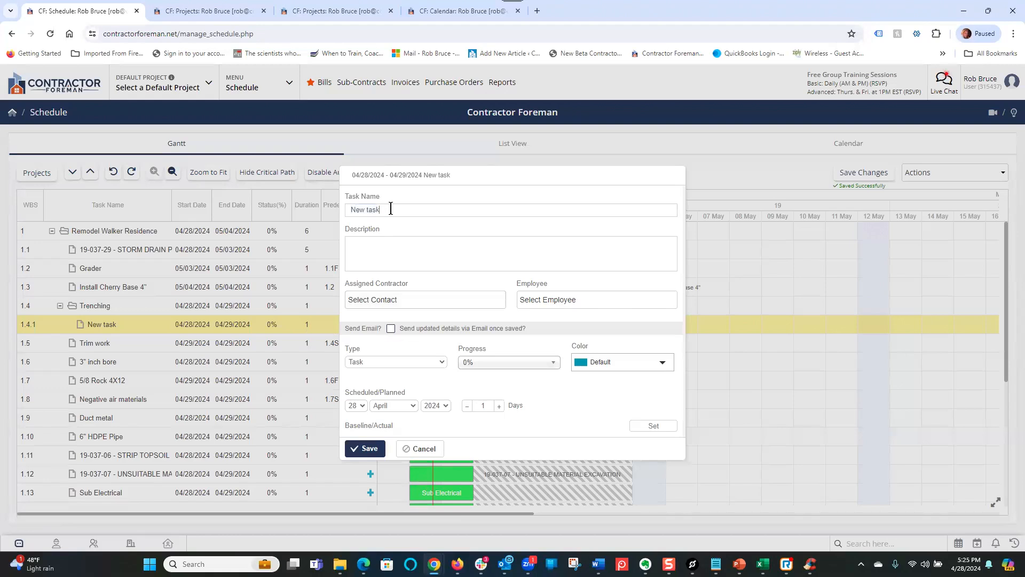
click(365, 209)
text(Child)
click(366, 452)
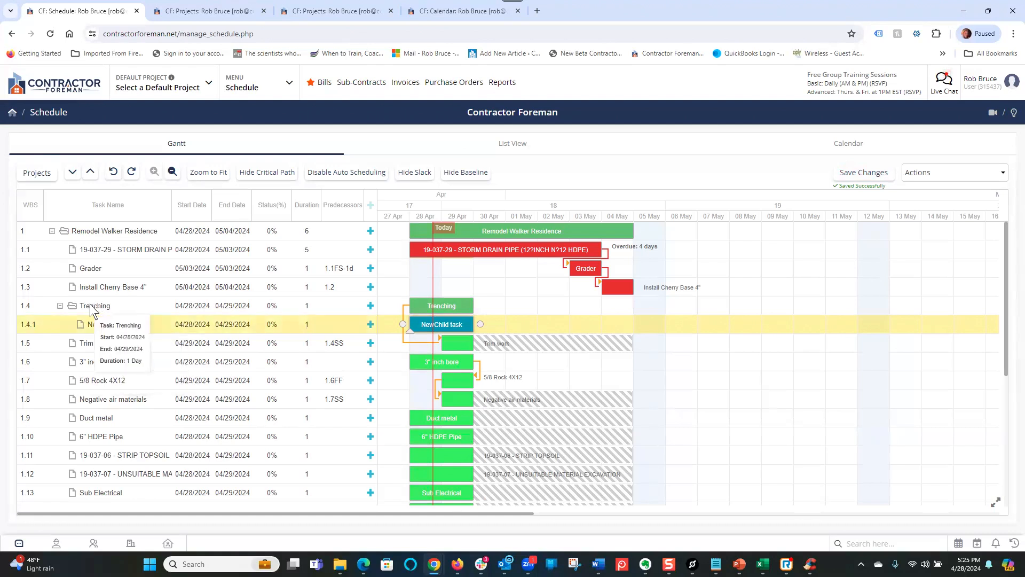
Collapse the Trenching task to hide its child task and expand it again.
click(139, 306)
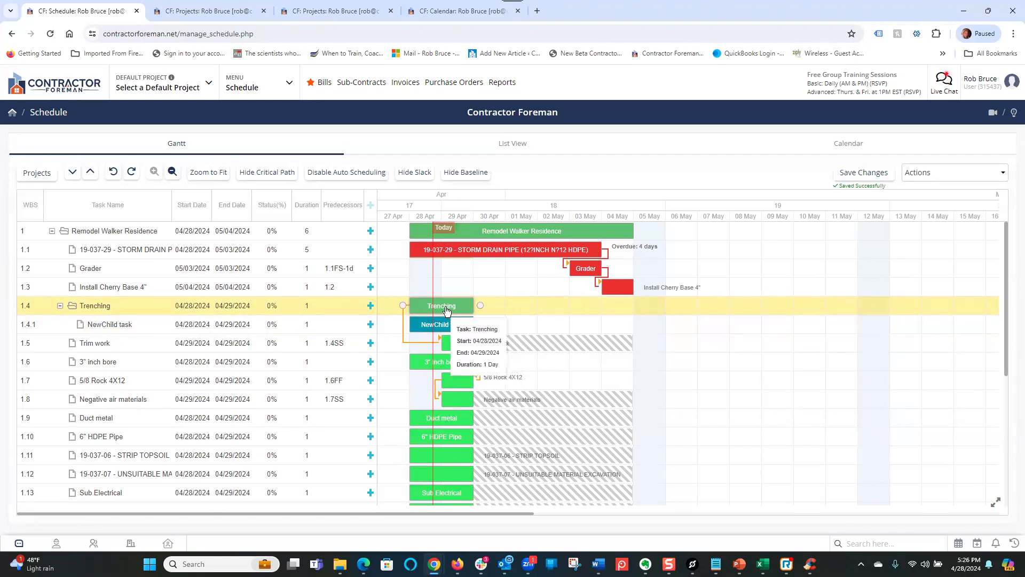
mouse_move(472, 324)
mouse_down()
mouse_move(544, 330)
mouse_move(470, 330)
mouse_up()
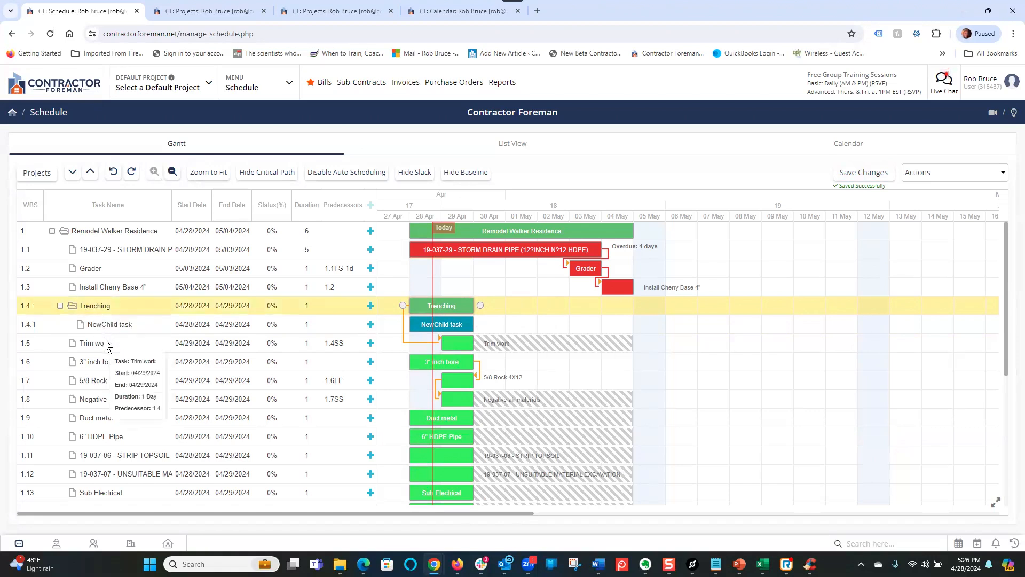
click(60, 306)
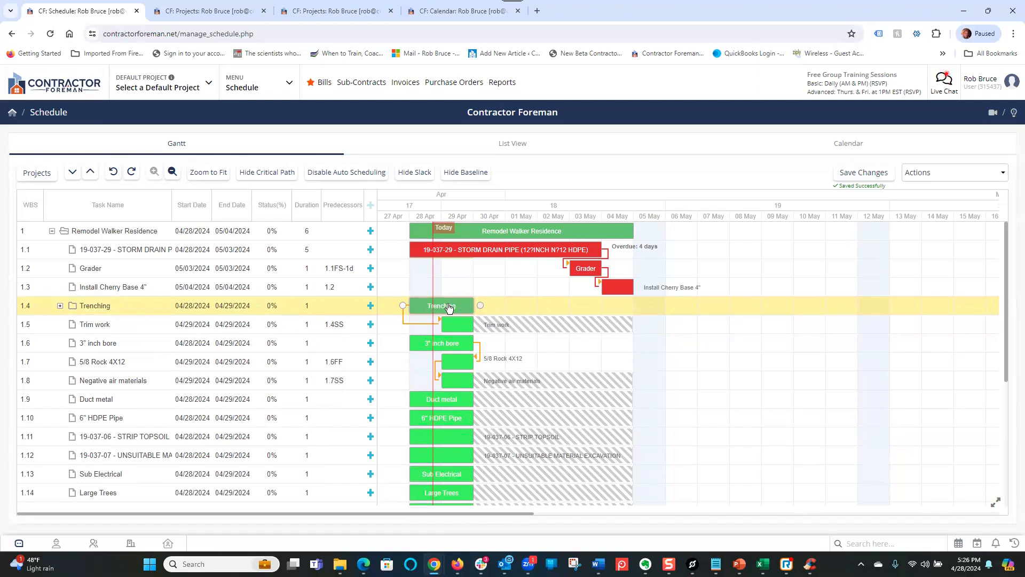
click(60, 308)
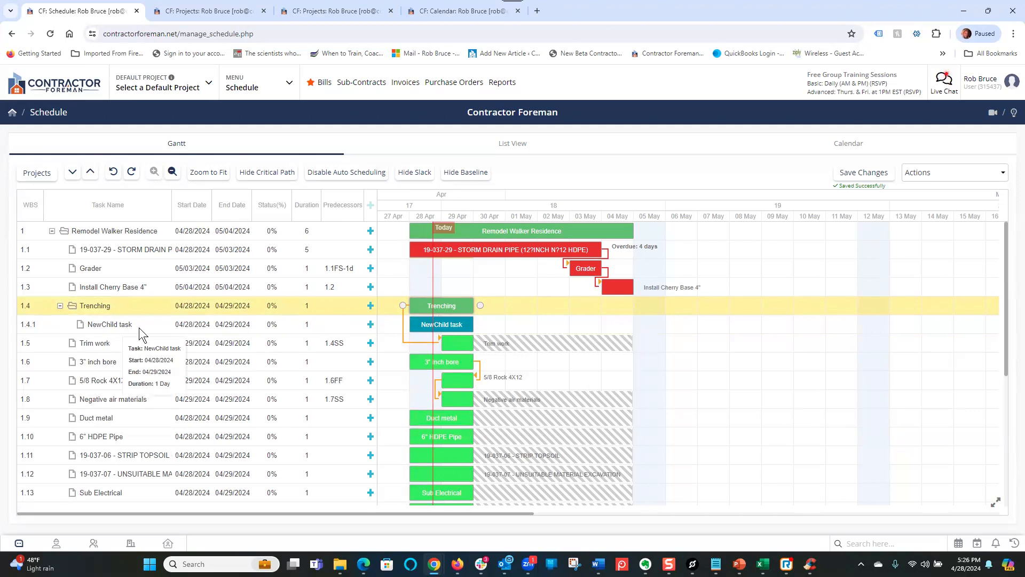
double_click(425, 329)
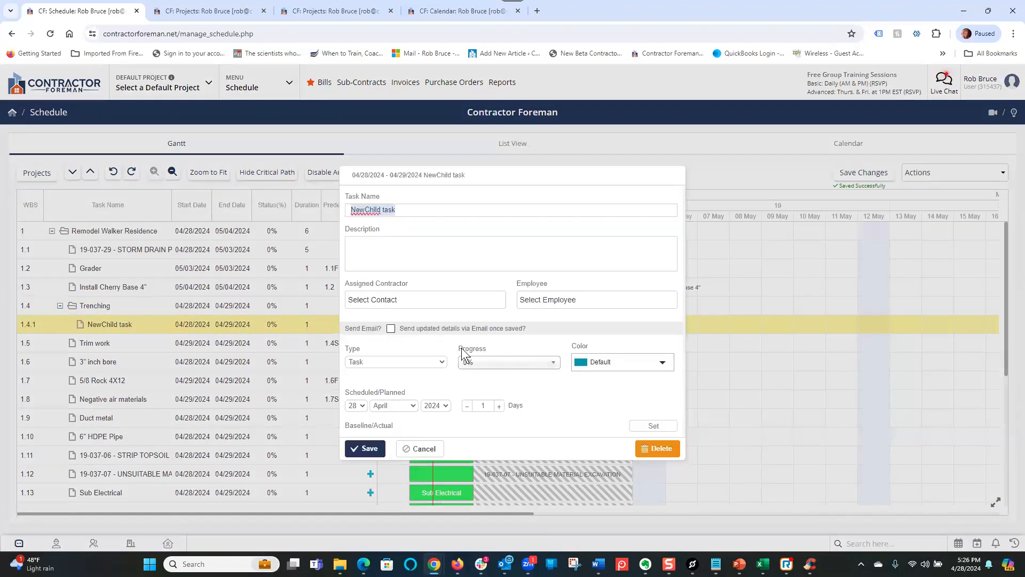
click(486, 362)
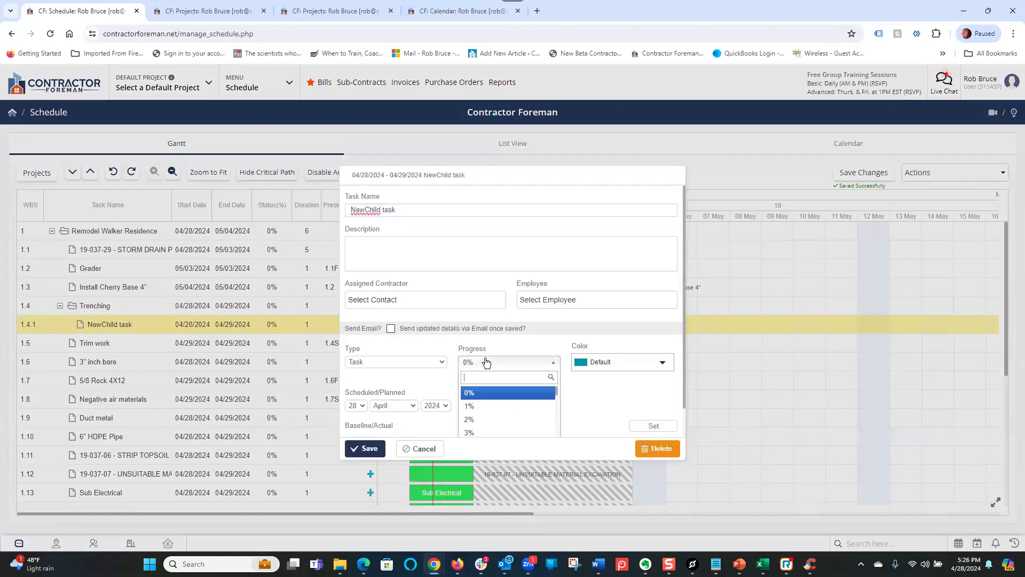
click(600, 397)
click(421, 451)
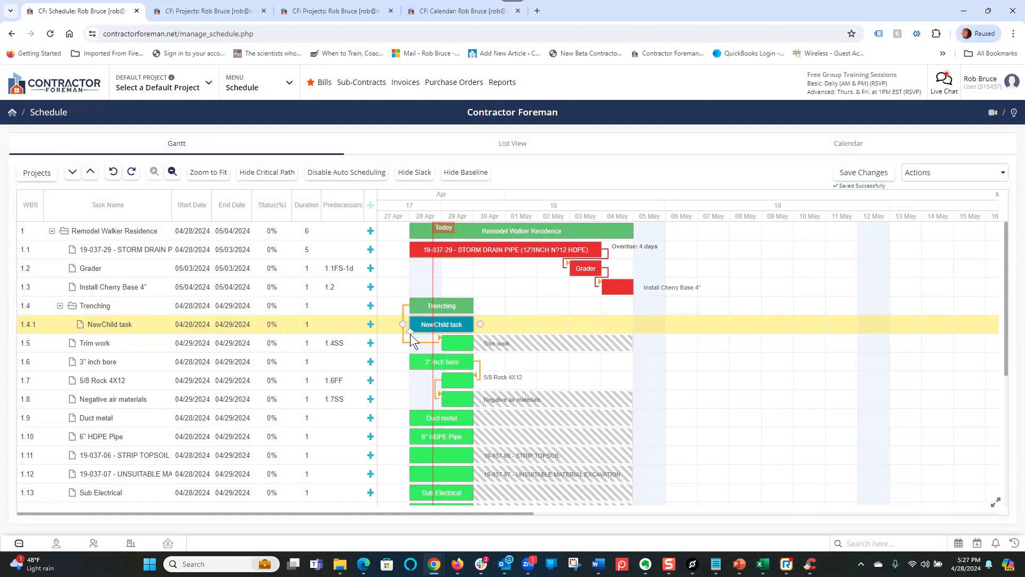
Set the NewChild task's progress to about 49% directly on its Gantt bar.
drag(409, 333, 441, 333)
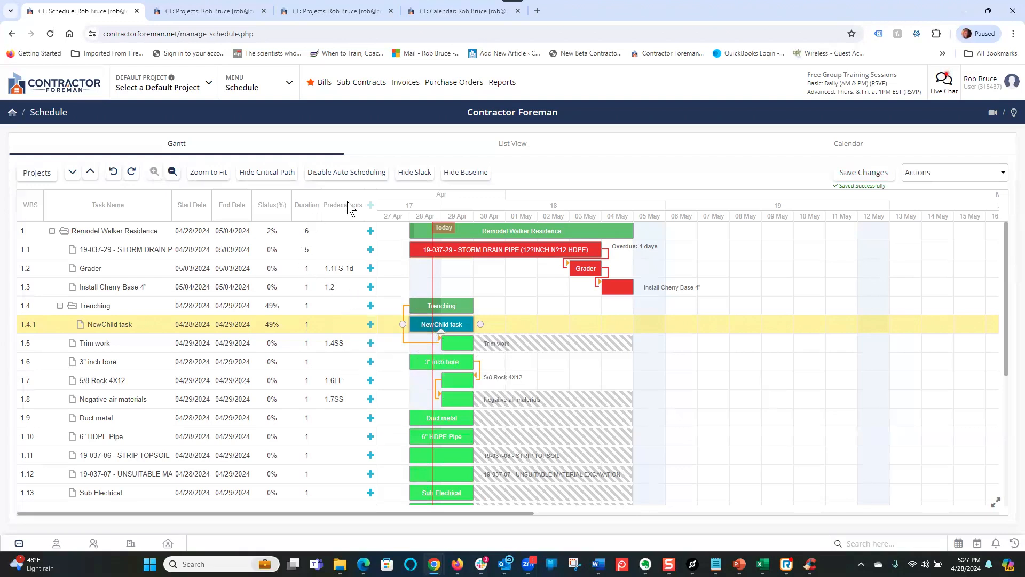
Hide the WBS column in the Gantt task table.
right_click(151, 200)
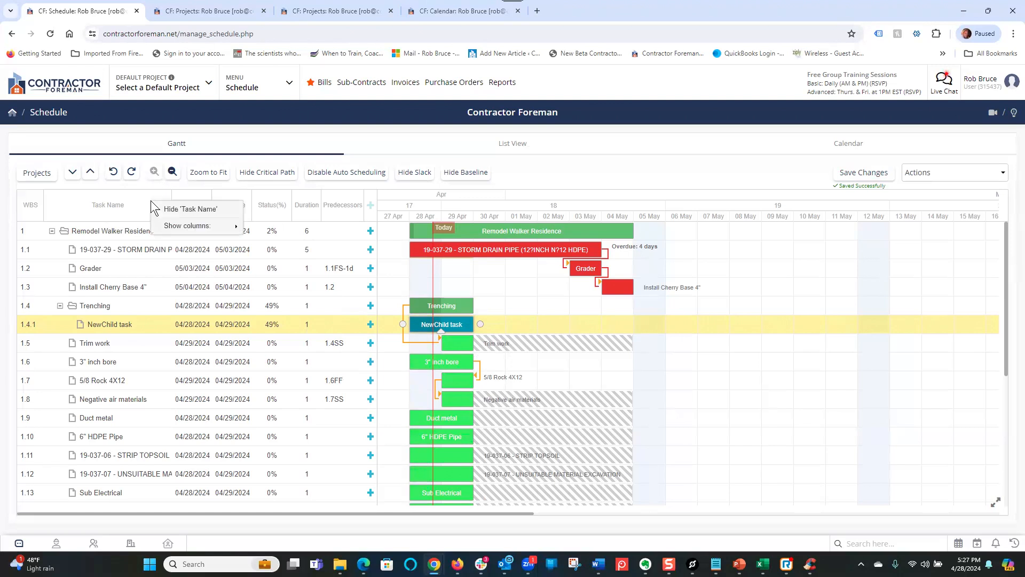
mouse_move(171, 222)
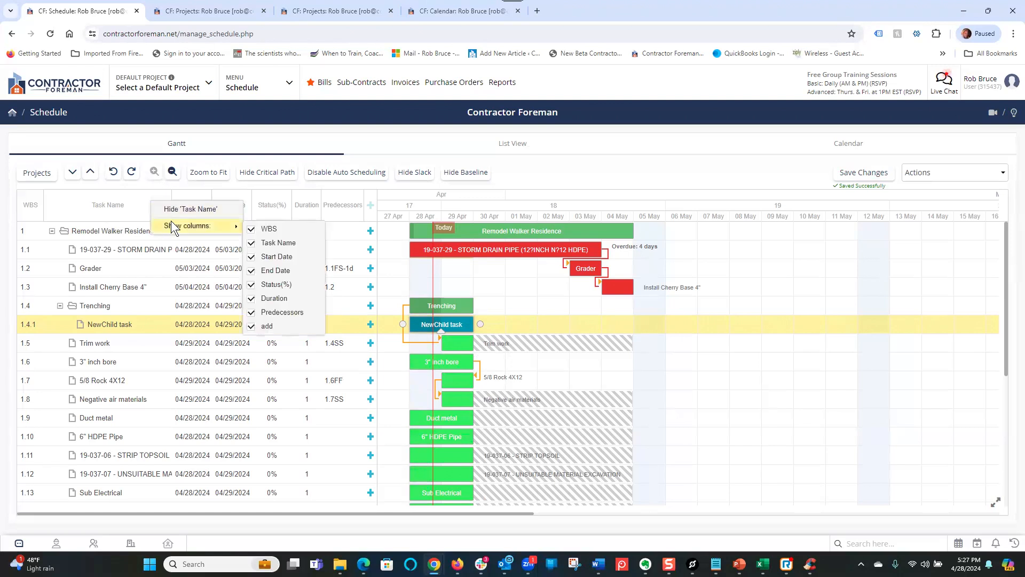
click(252, 233)
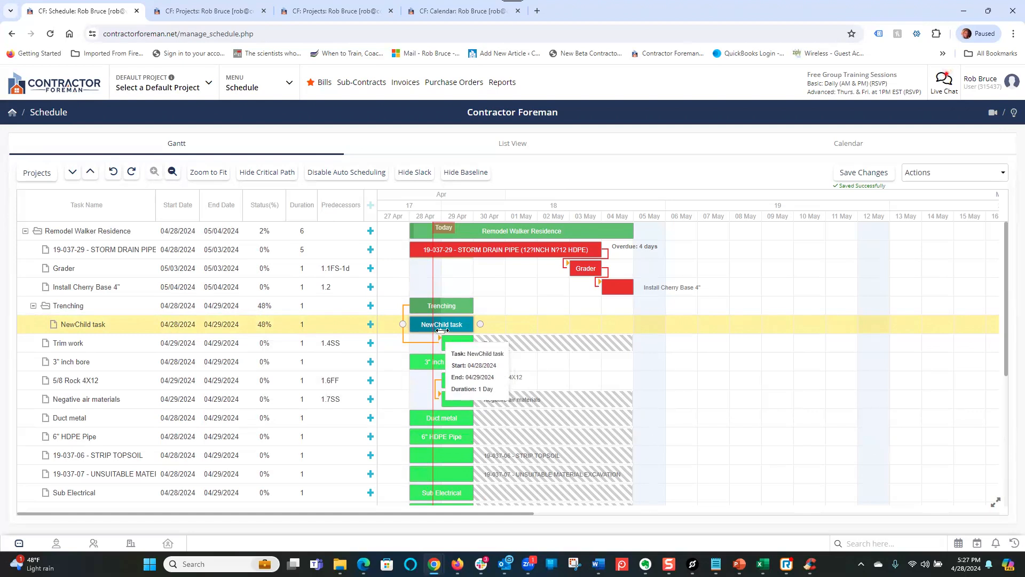
Adjust the NewChild task's progress to 50% on its Gantt bar.
drag(439, 331, 444, 331)
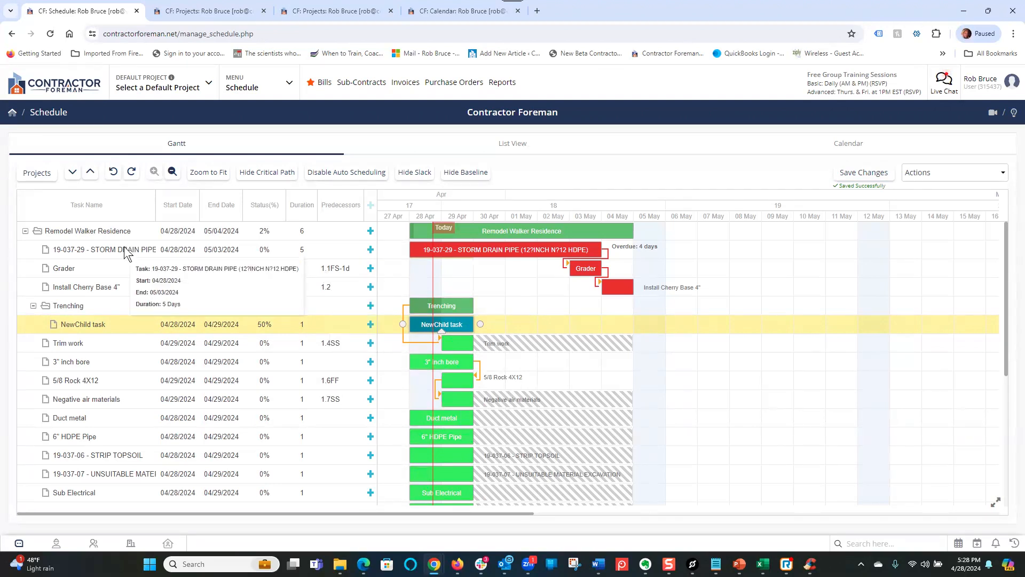
Check the storm drain pipe task's details without changes, shorten its Gantt bar to 1 day, and extend it to 3 days.
double_click(244, 250)
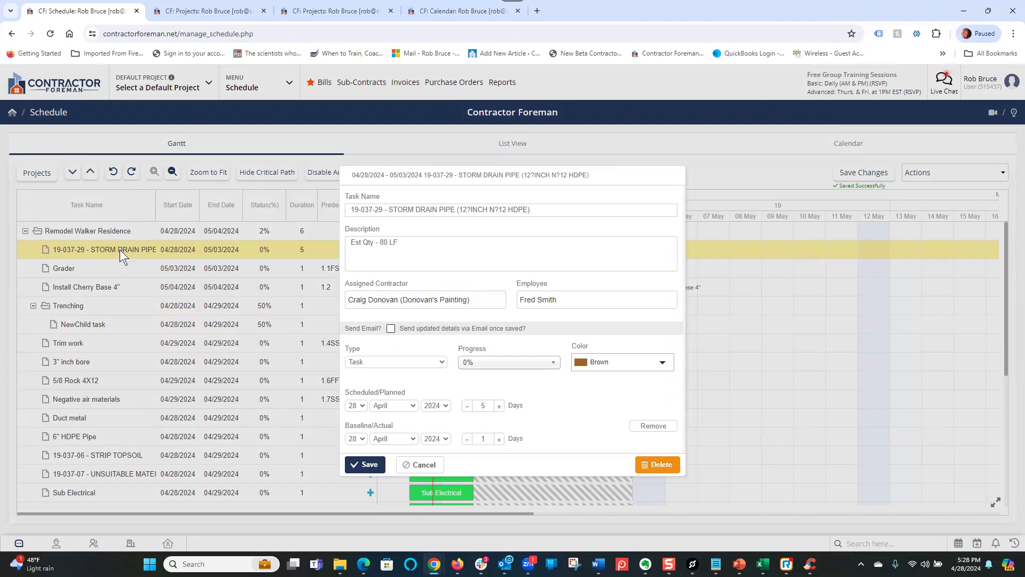
click(426, 465)
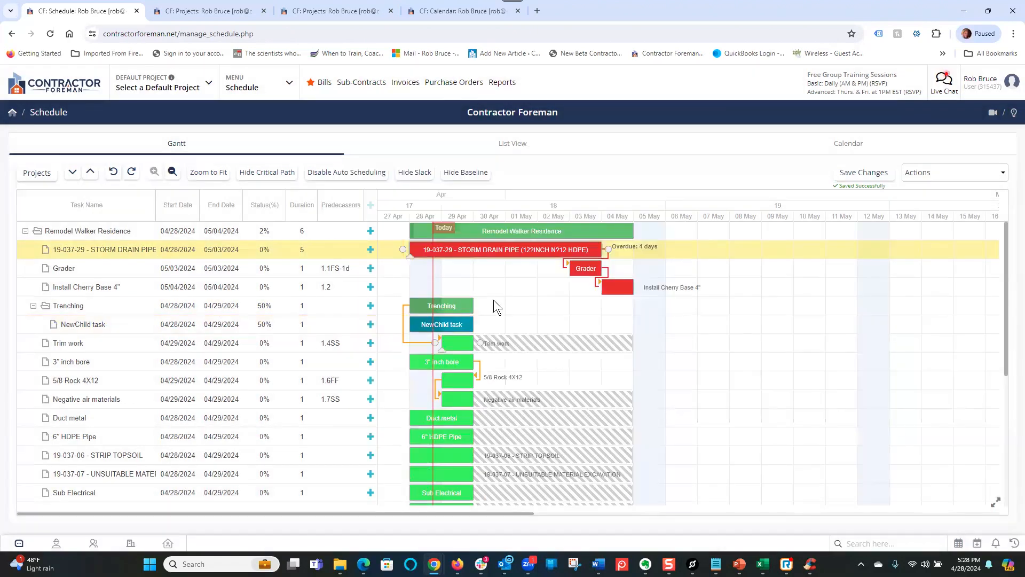
drag(602, 246, 472, 256)
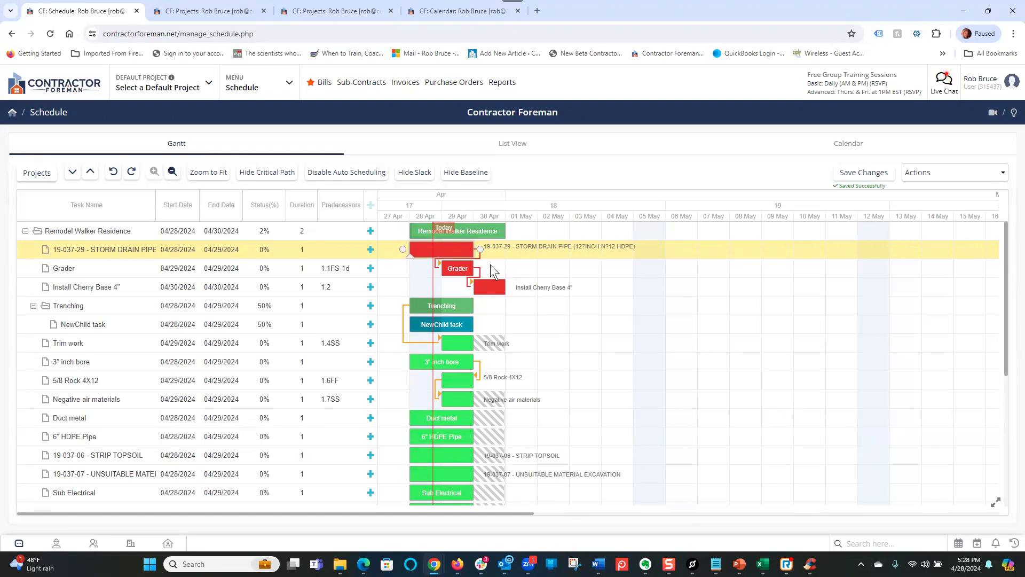
mouse_move(457, 248)
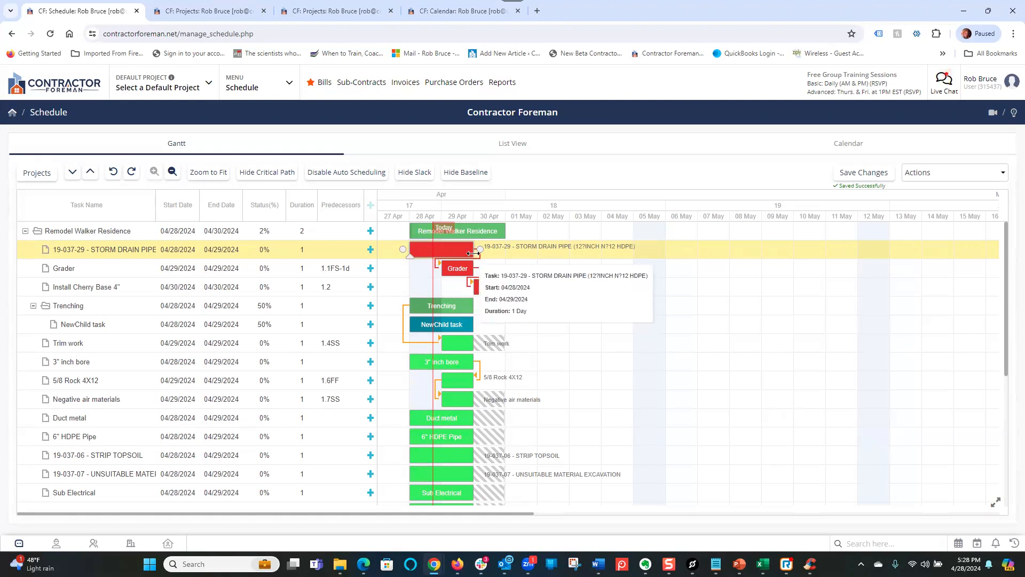
drag(473, 251, 538, 251)
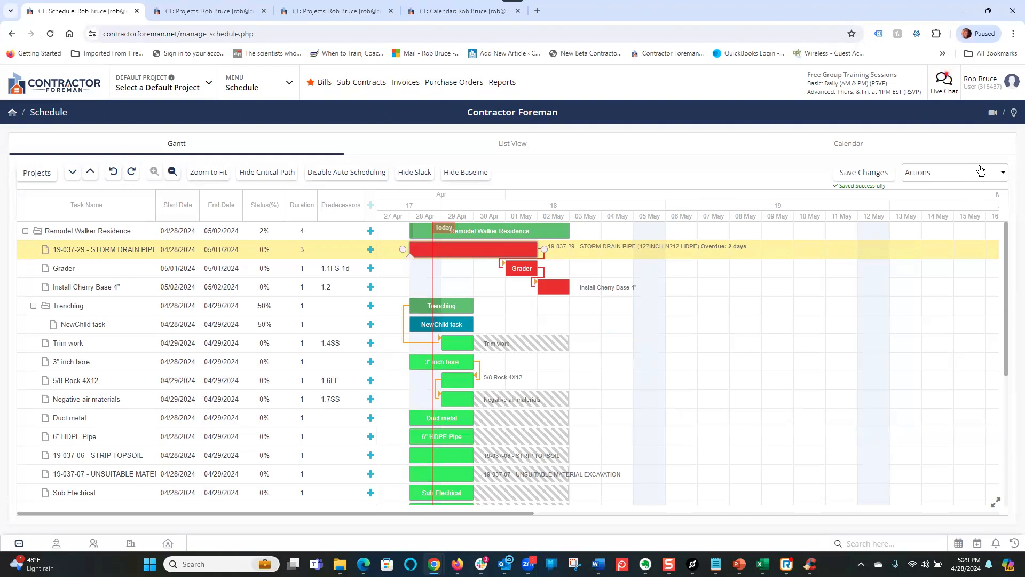
Open the schedule notification with Assigned Contractor as recipient and close it without sending.
click(935, 173)
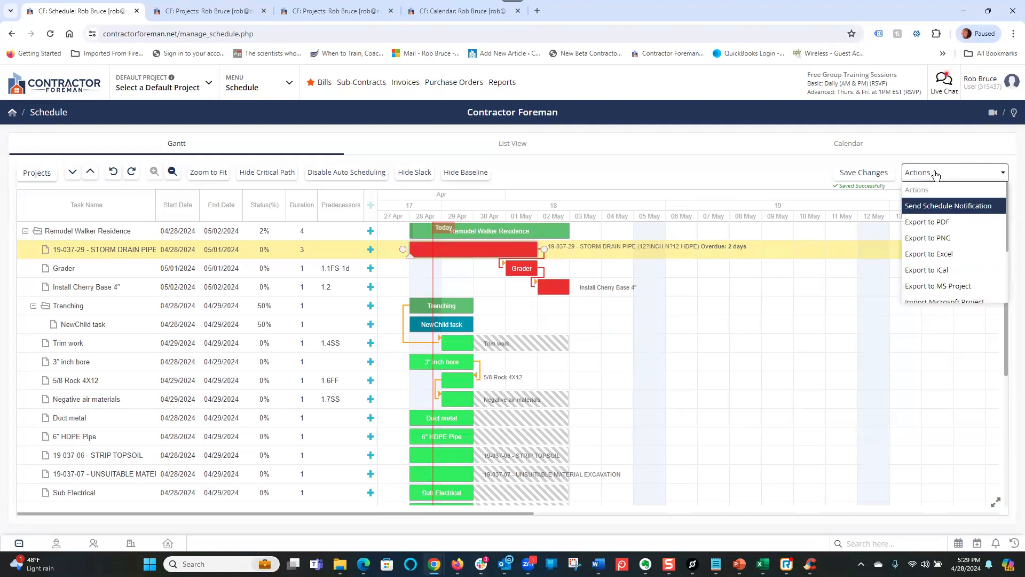
click(932, 206)
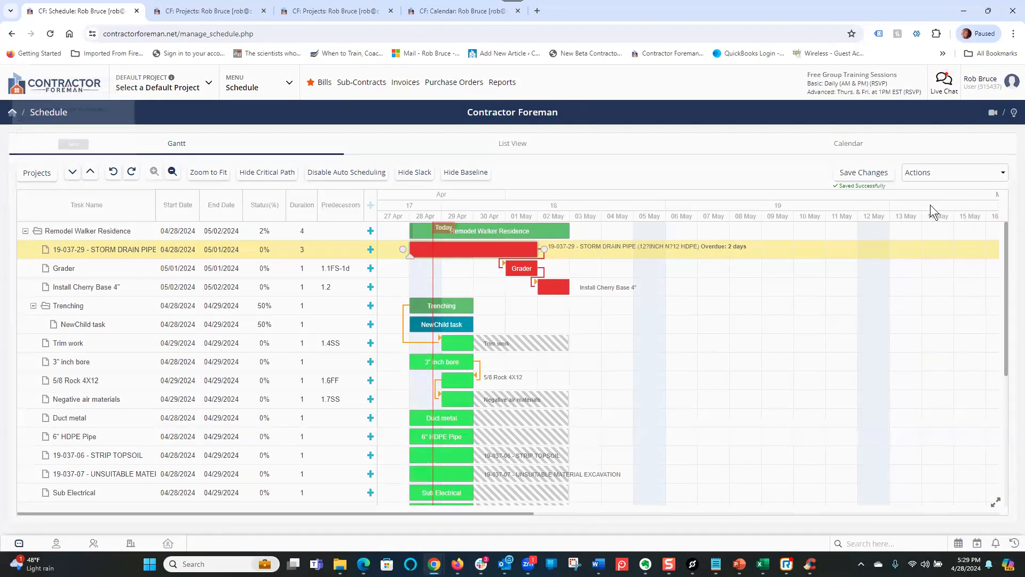
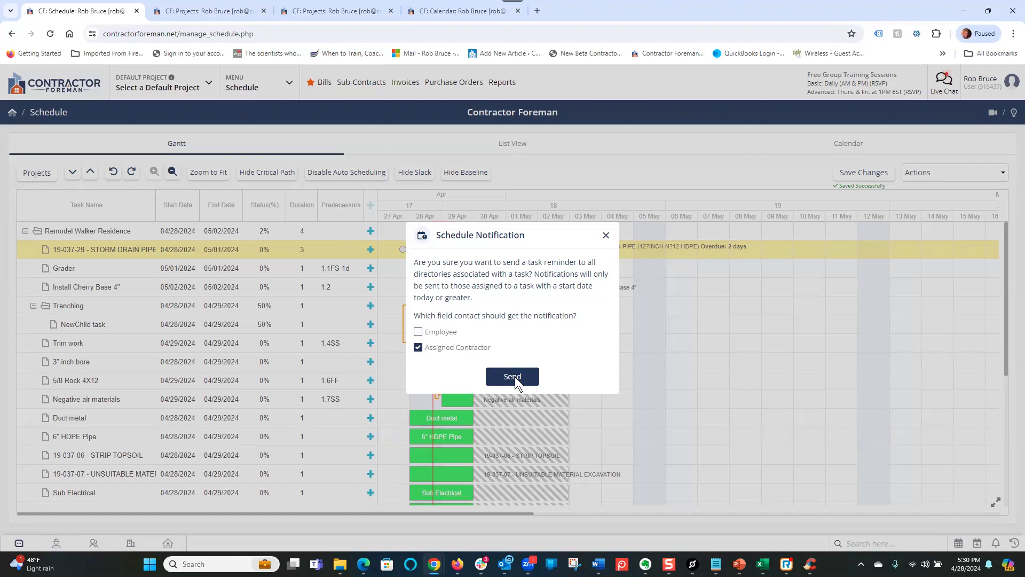
click(607, 235)
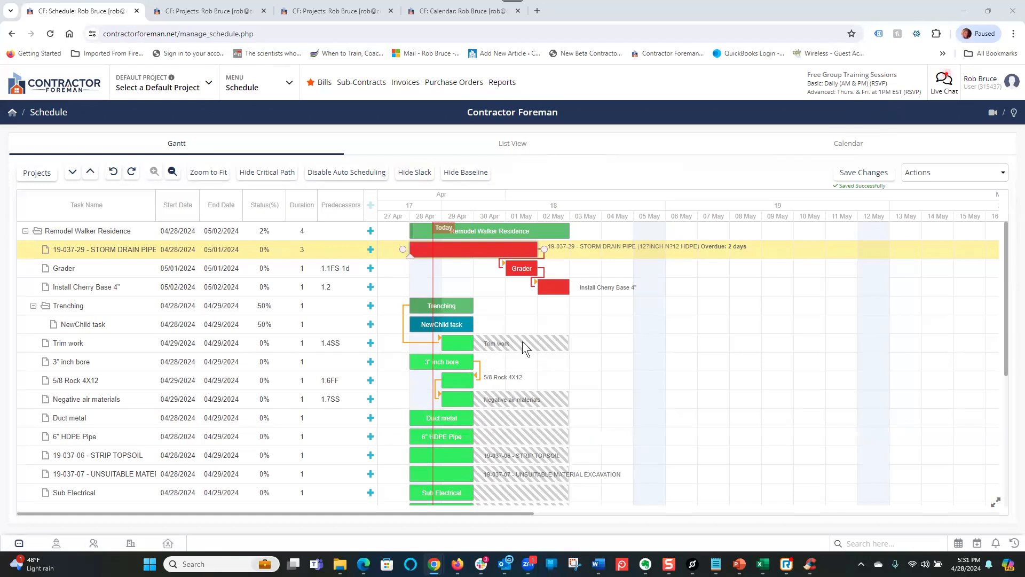
Extend the Trim work task's Gantt bar to a duration of 5 days, ending May 3, 2024.
mouse_move(495, 353)
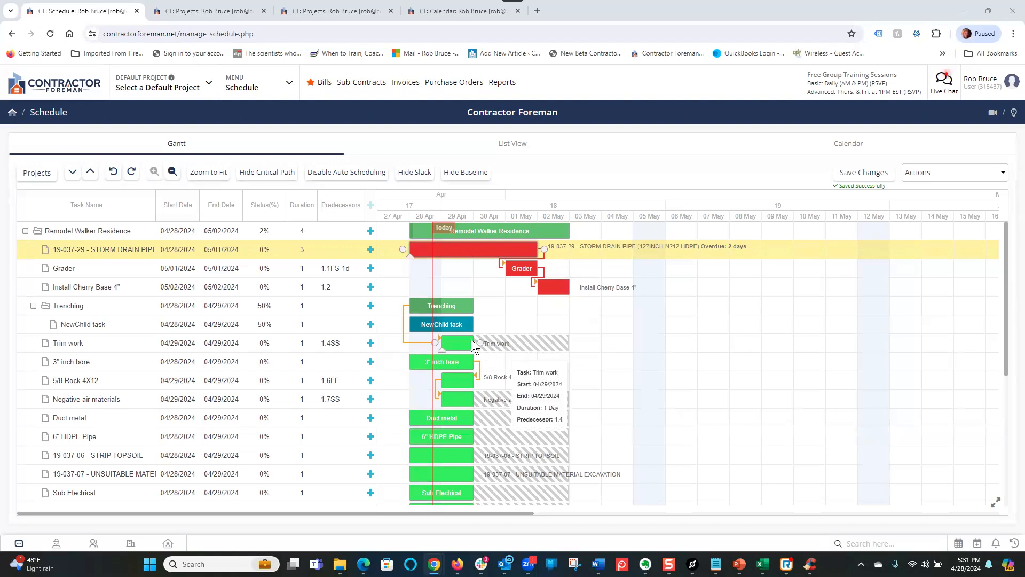
drag(474, 346, 605, 342)
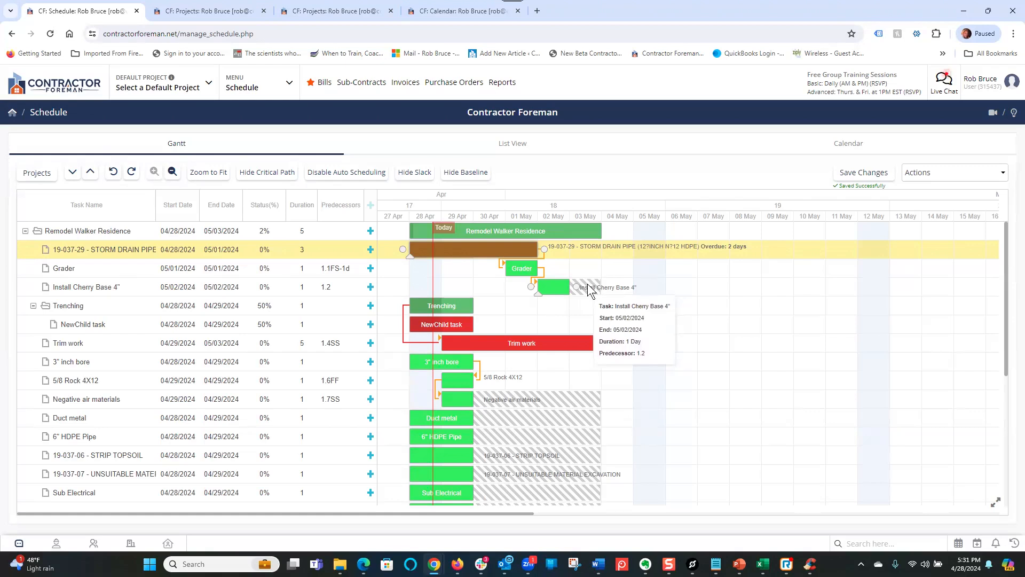
Hide the slack on the Gantt chart and show it again.
click(415, 173)
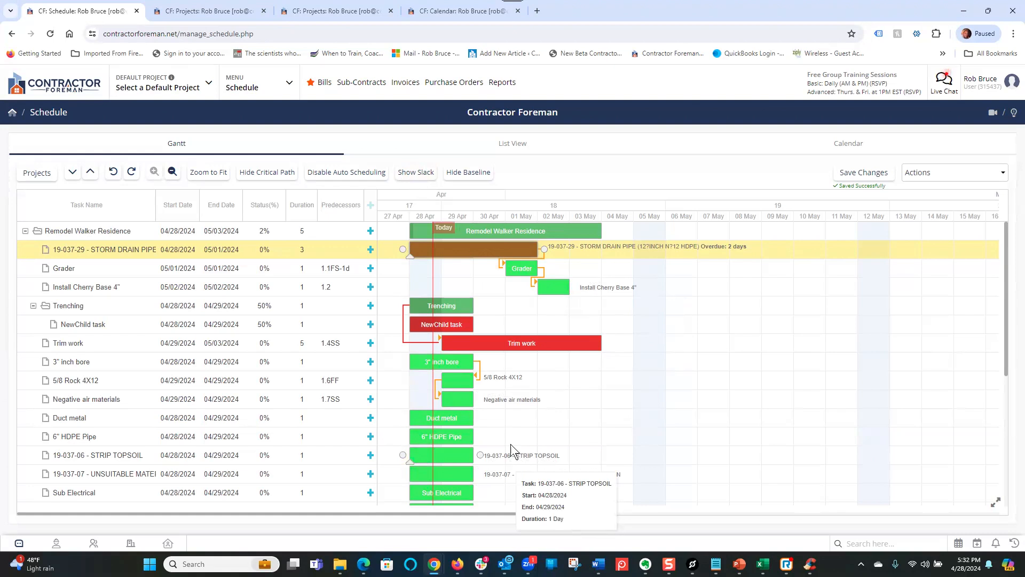
click(419, 174)
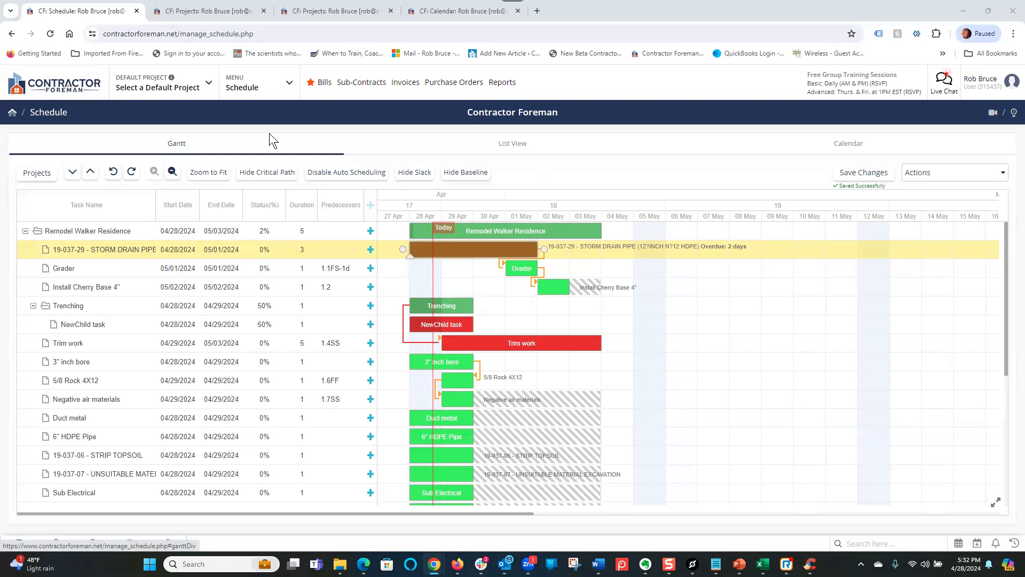
Switch to the project record's details and expand Project Configuration to examine the project color setting.
click(216, 13)
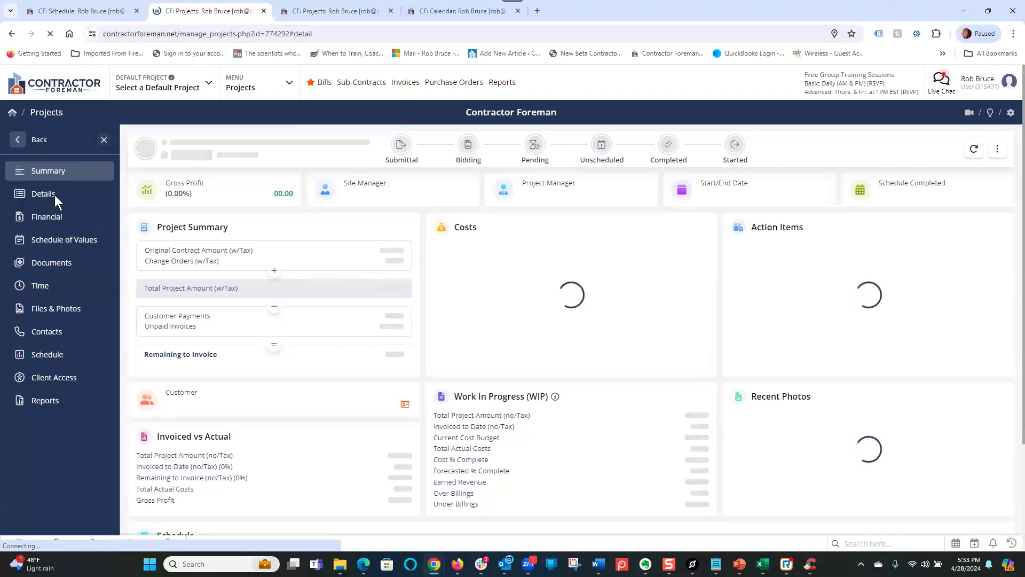
click(46, 193)
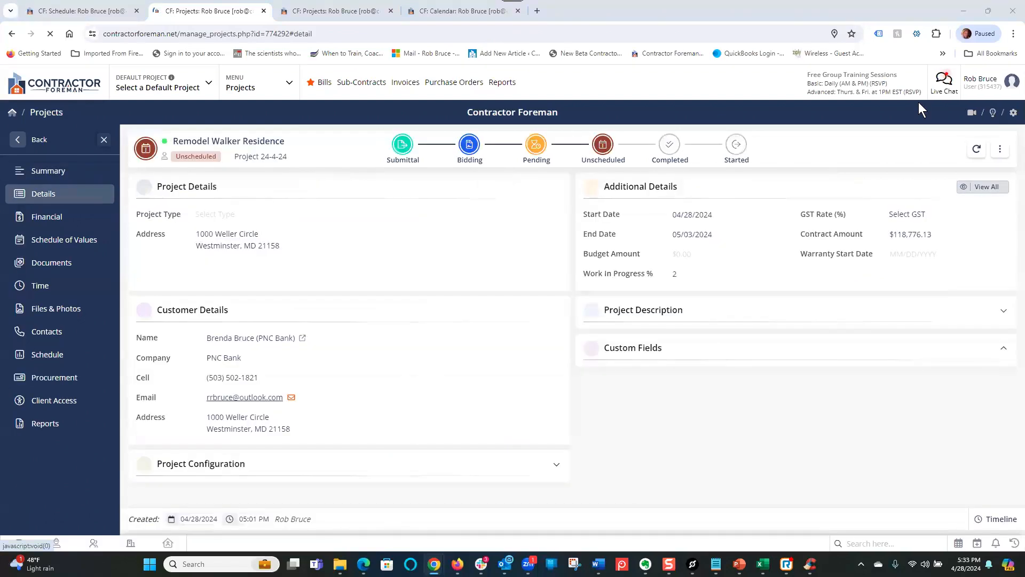
scroll(736, 219, down, 3)
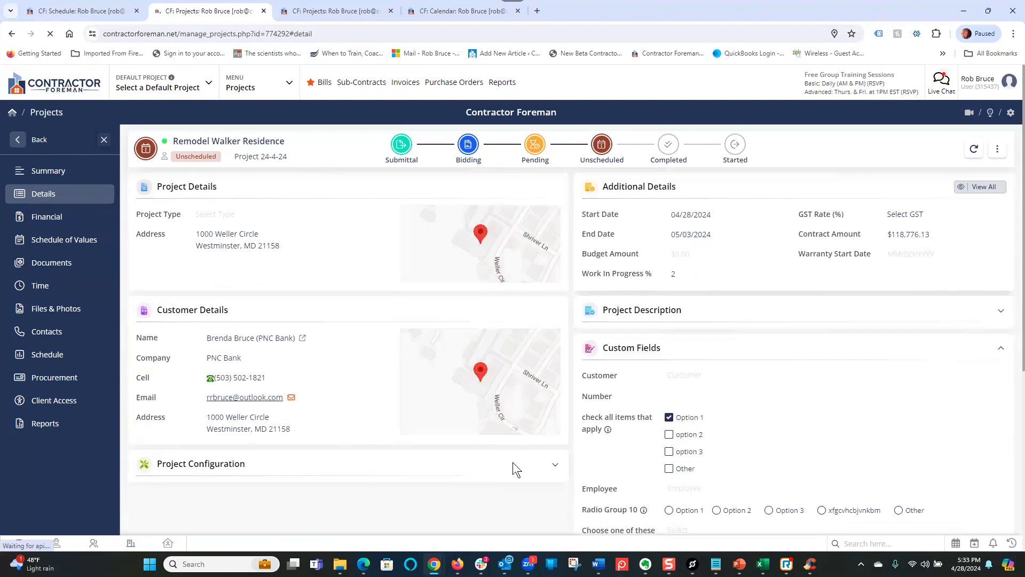
scroll(539, 461, down, 3)
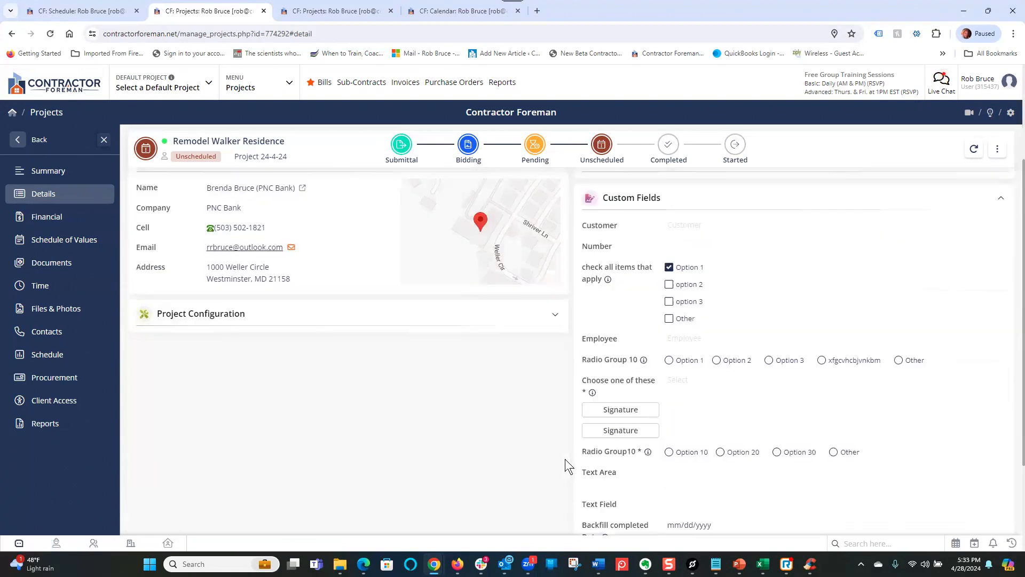
click(556, 316)
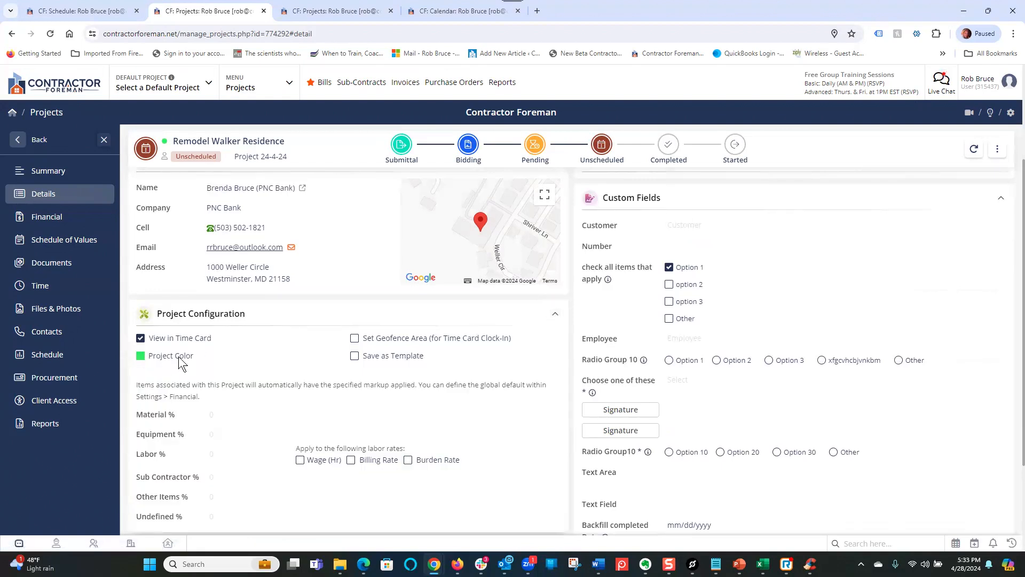
Return to the schedule and move the 6" HDPE Pipe task to start on May 5, 2024.
click(80, 12)
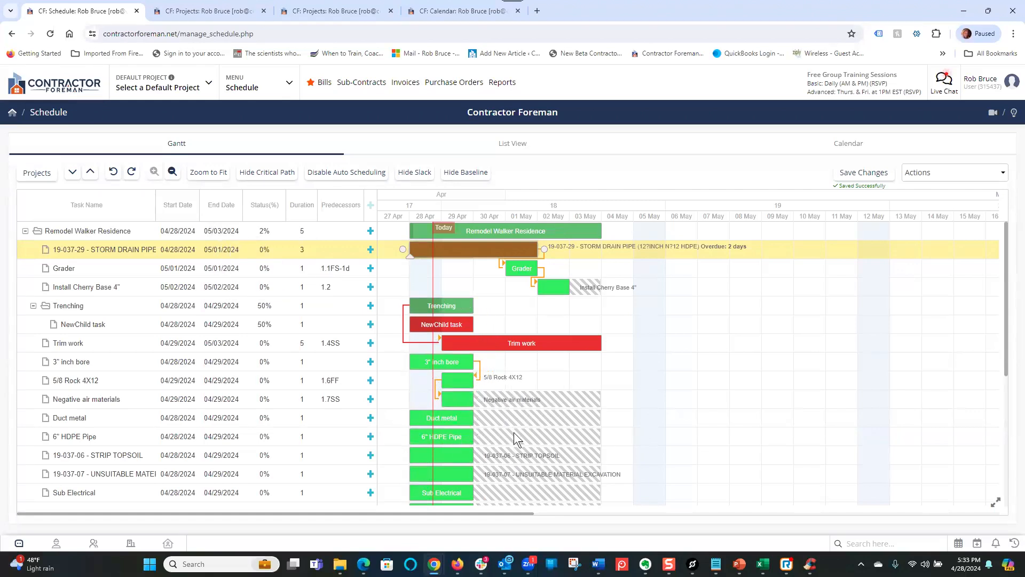
drag(448, 435, 671, 430)
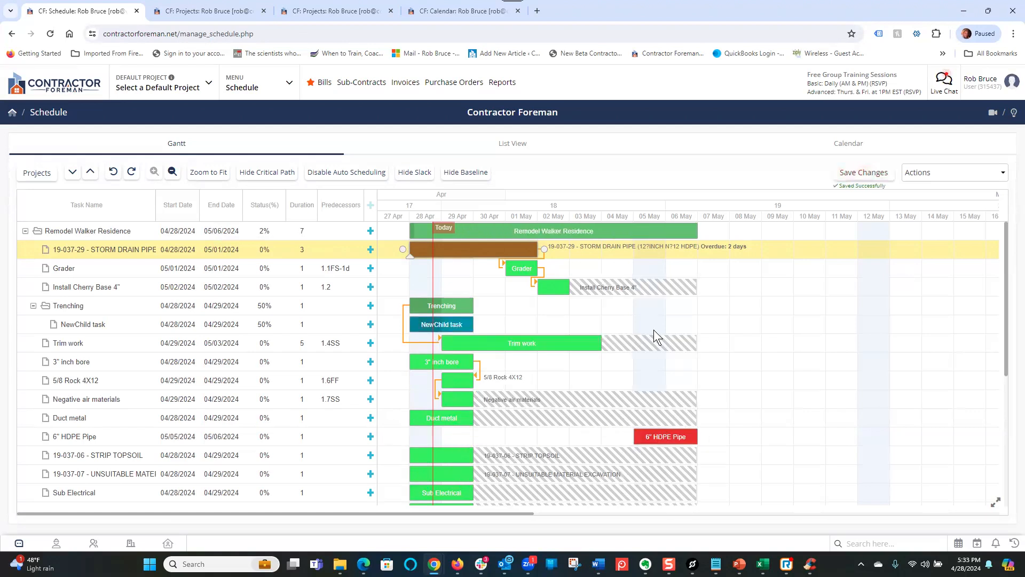